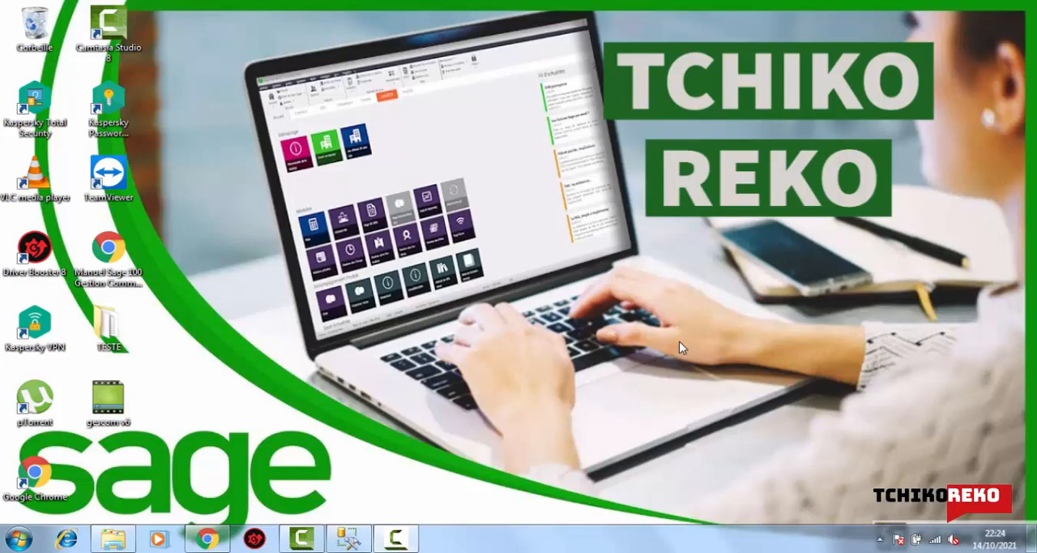
- Run the Compta100c_500 installer as administrator from the Sage_100c_V5_modulaire_SQL folder, with Français (Standard) as the installation language
left_click(114, 541)
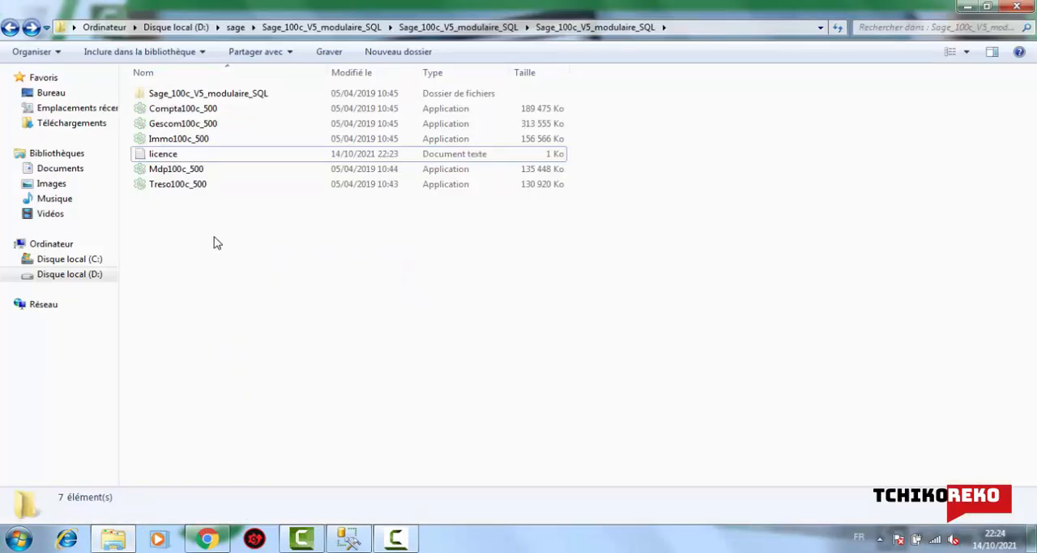
left_click(183, 111)
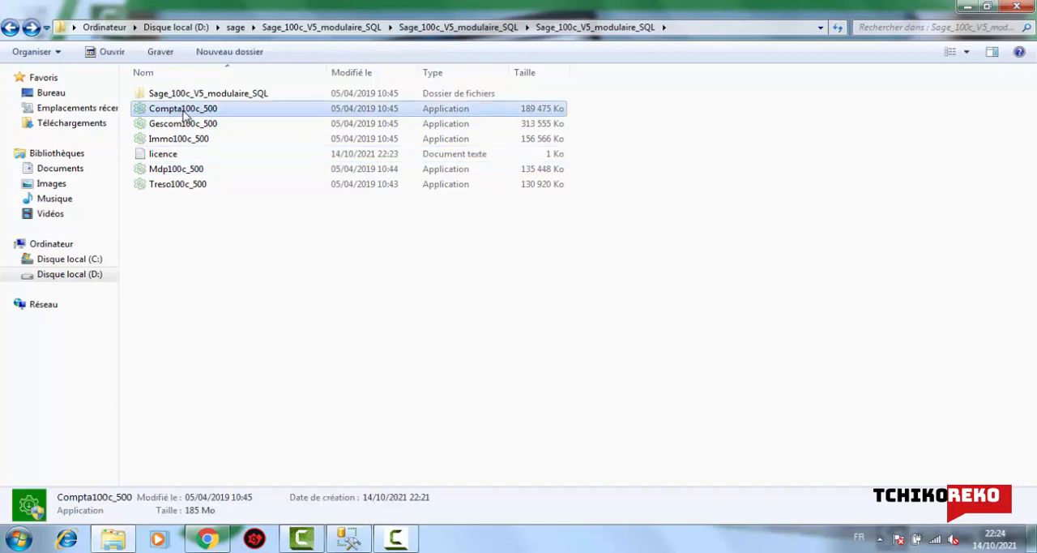
right_click(185, 113)
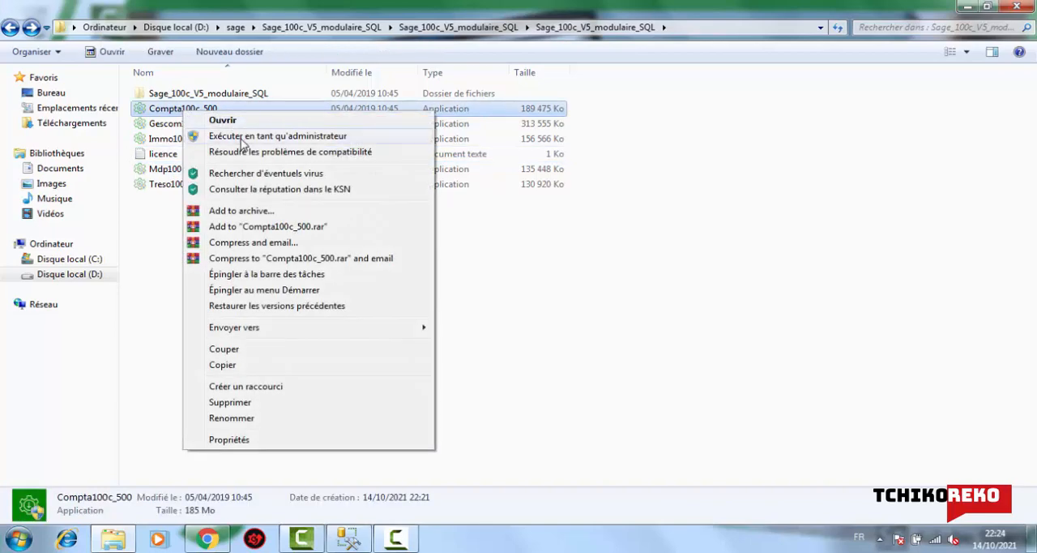
left_click(242, 138)
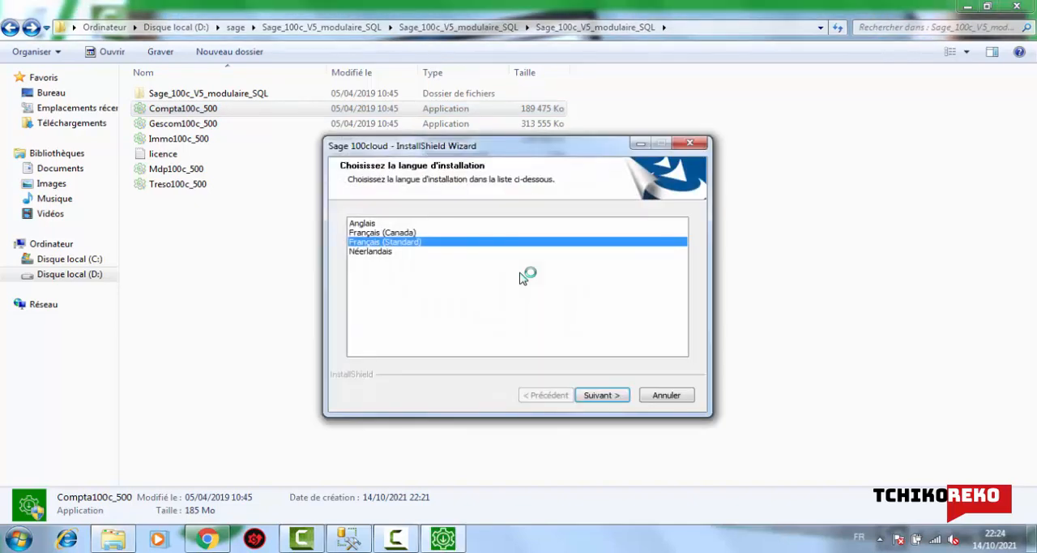
left_click(614, 395)
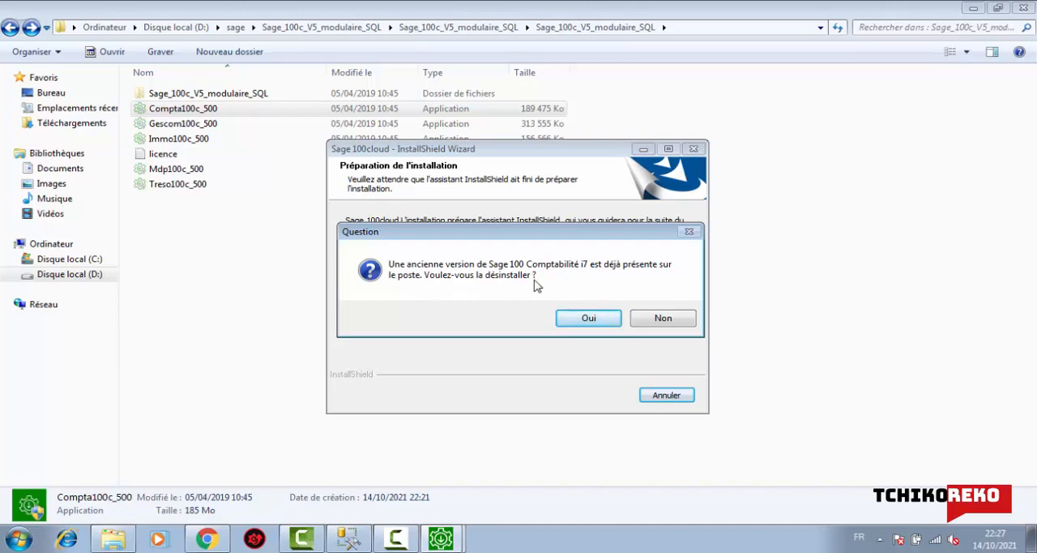
- Agree to uninstall the older Sage 100 Comptabilité i7 version and accept C:\Program Files\Sage\Comptabilité 100c as the target folder
left_click(596, 321)
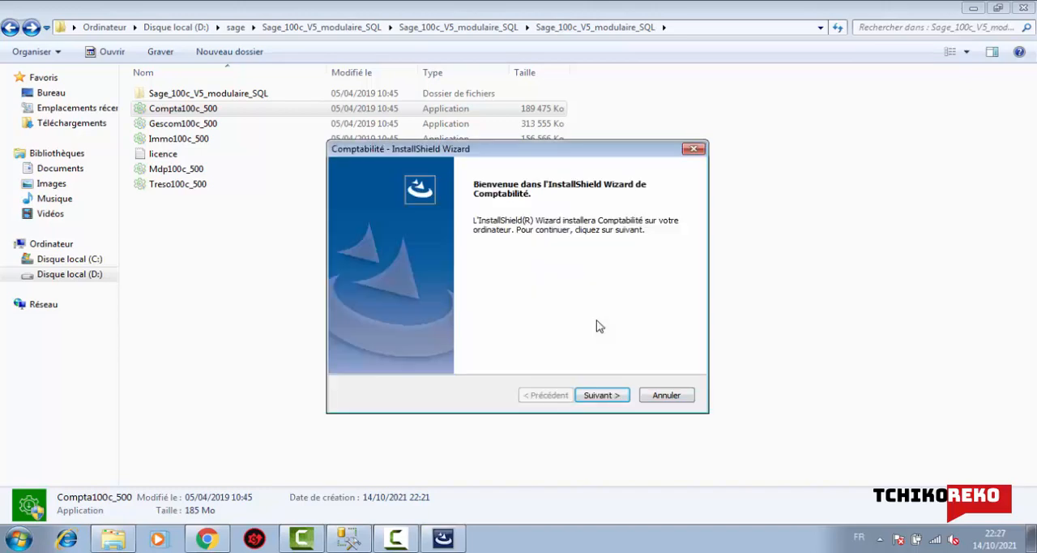
left_click(609, 395)
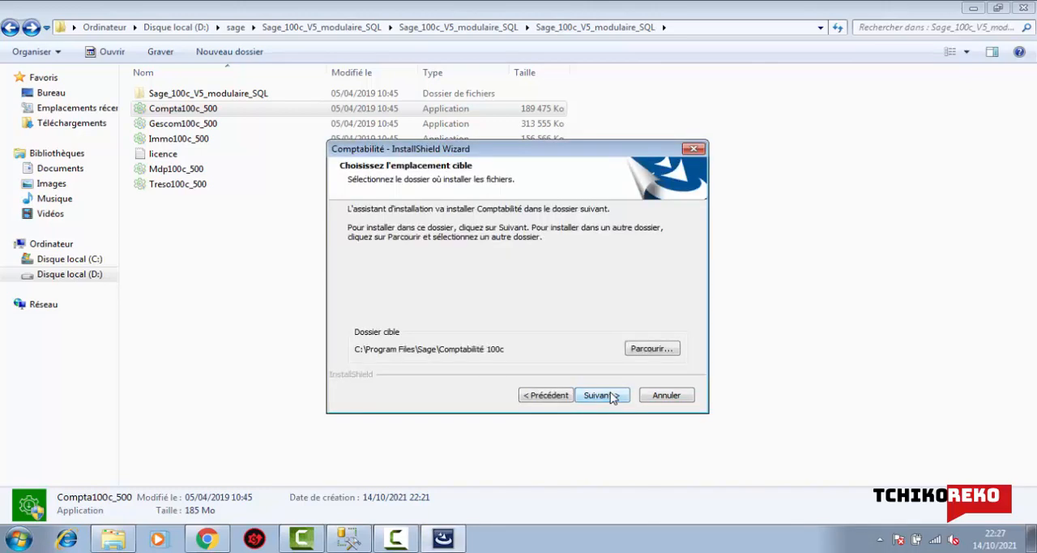
left_click(611, 395)
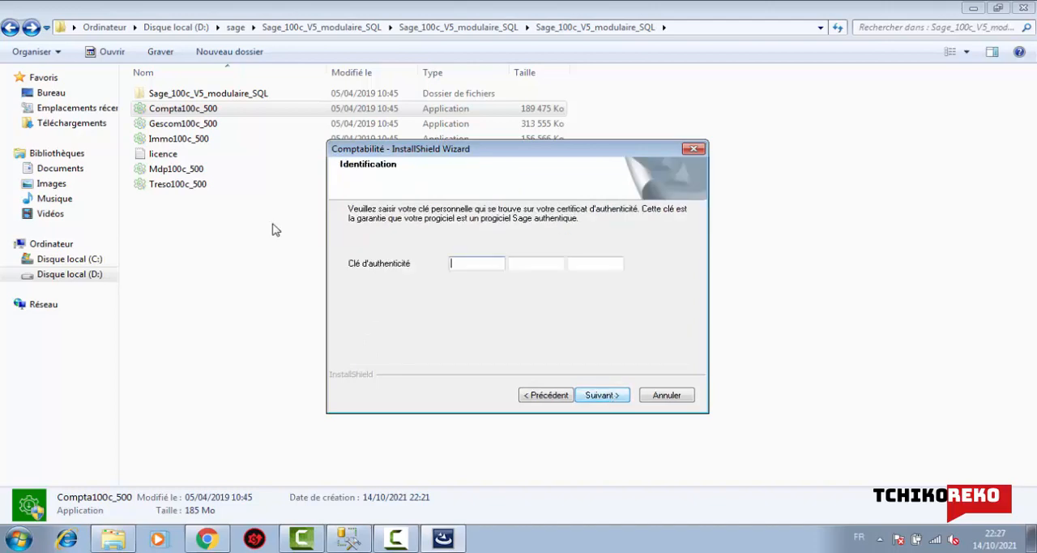
- Copy the first part of the Compta key from the licence text file into the first authenticity key field
double_click(166, 154)
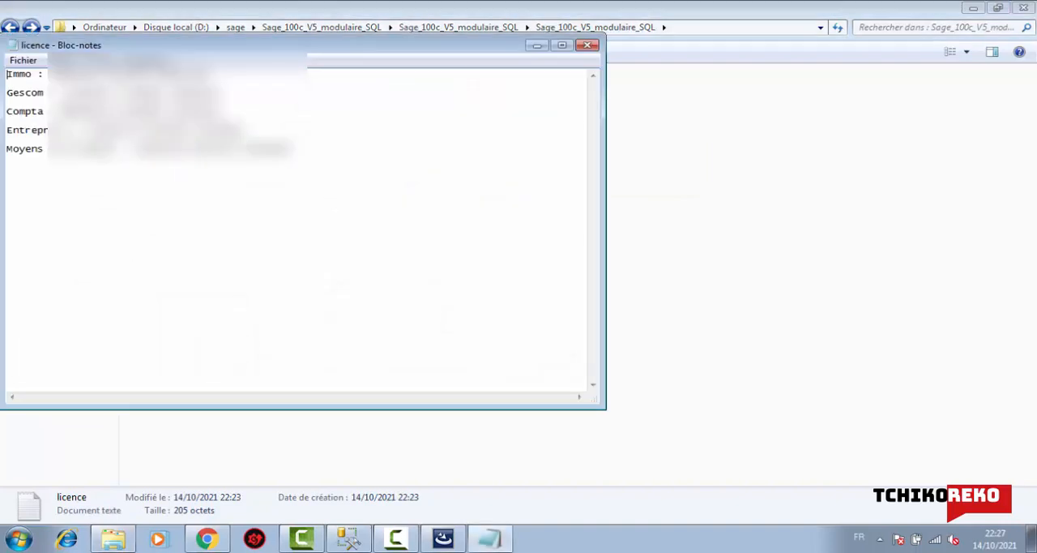
left_click_drag(63, 111, 106, 111)
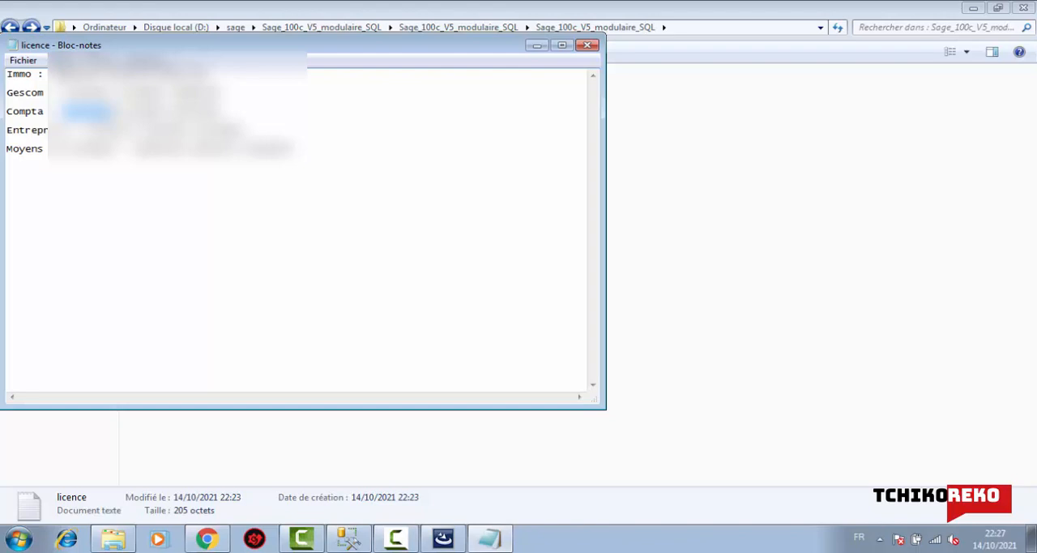
left_click(489, 539)
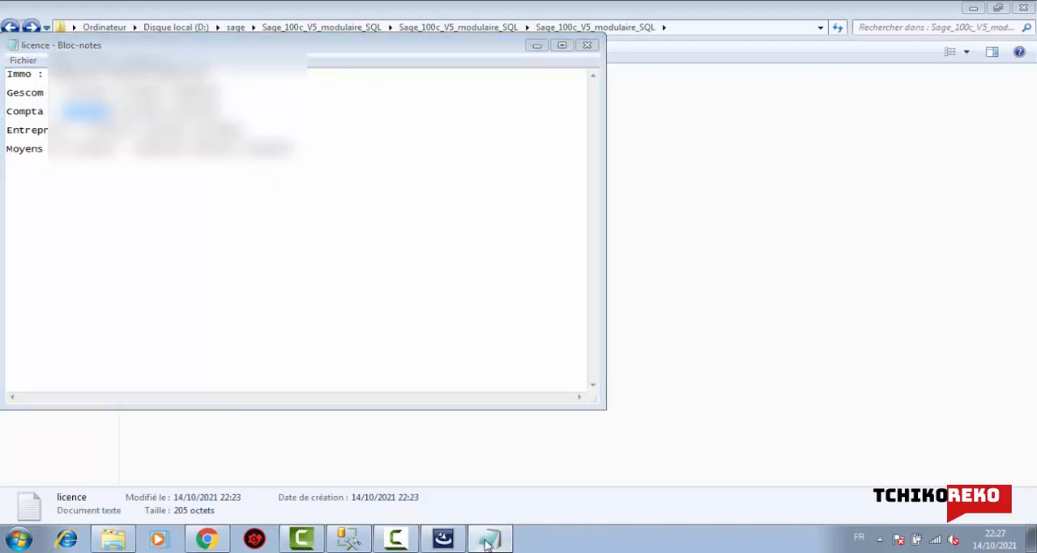
left_click(444, 538)
left_click(466, 263)
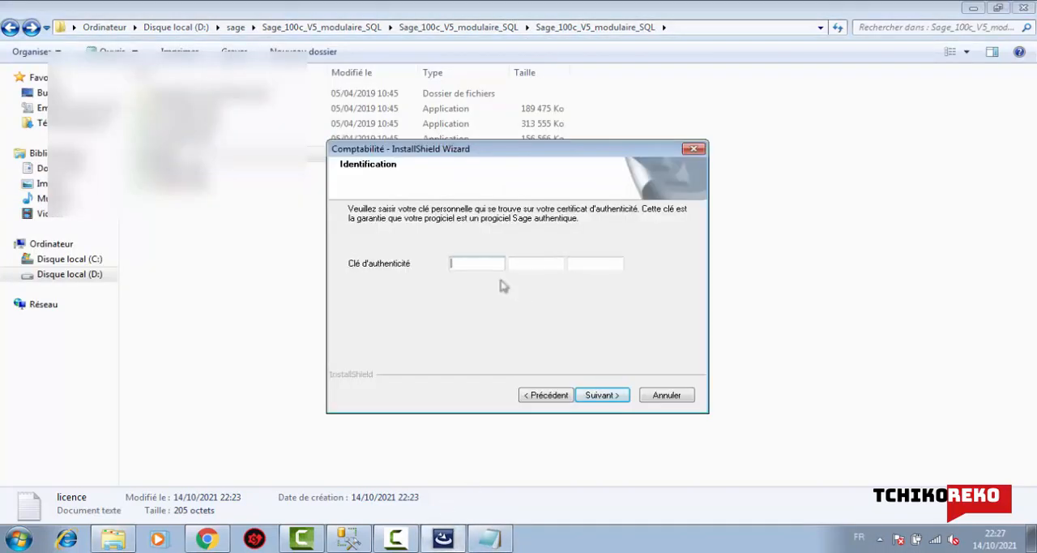
key("ctrl+v")
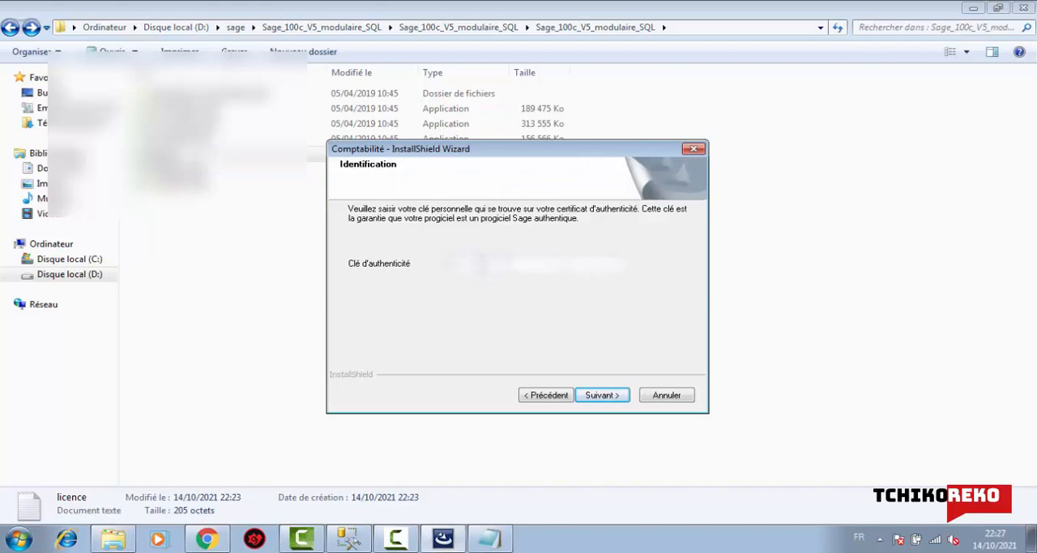
- Copy the second part of the Compta key from the licence file into the second authenticity key field
left_click(491, 539)
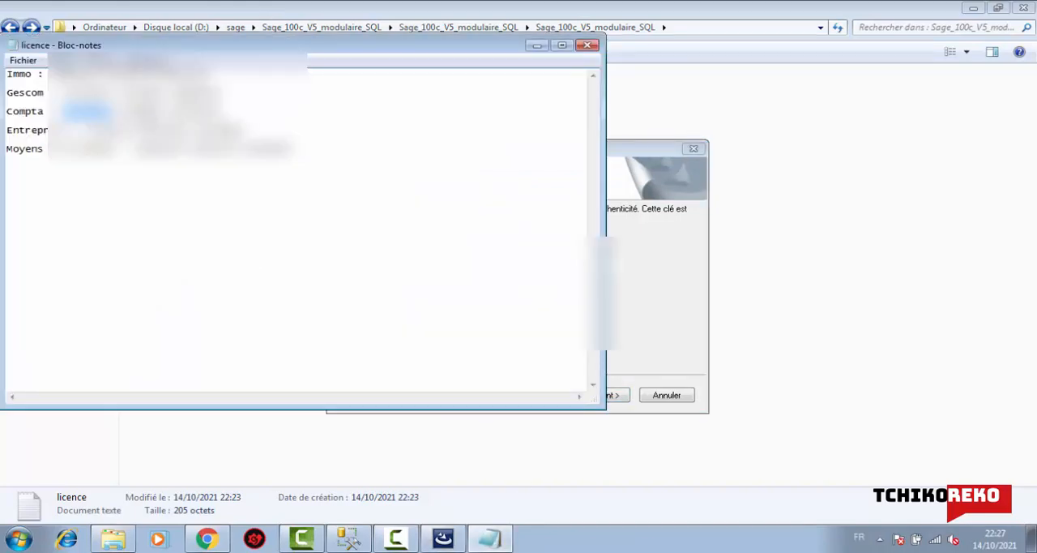
double_click(146, 112)
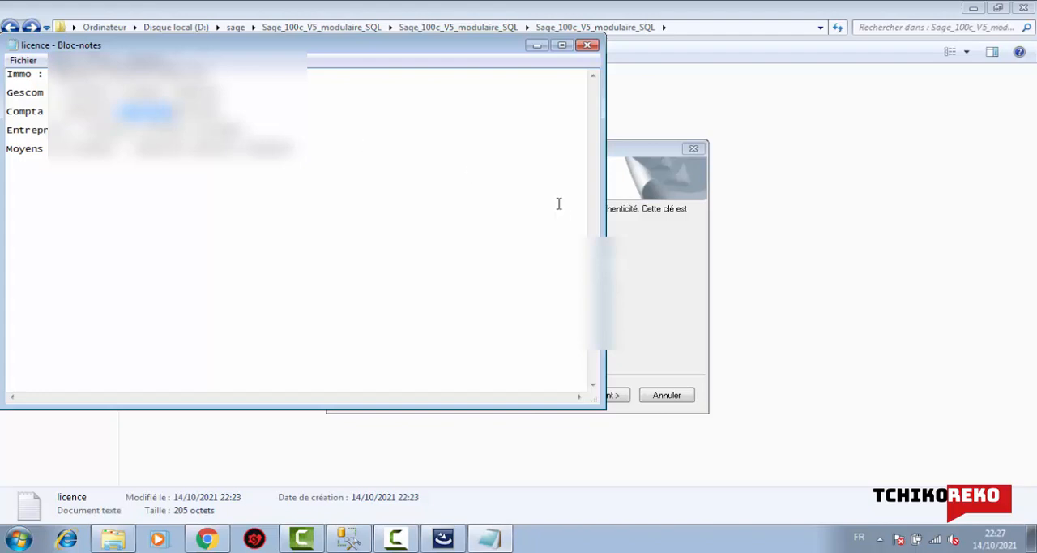
left_click(658, 231)
key("ctrl+v")
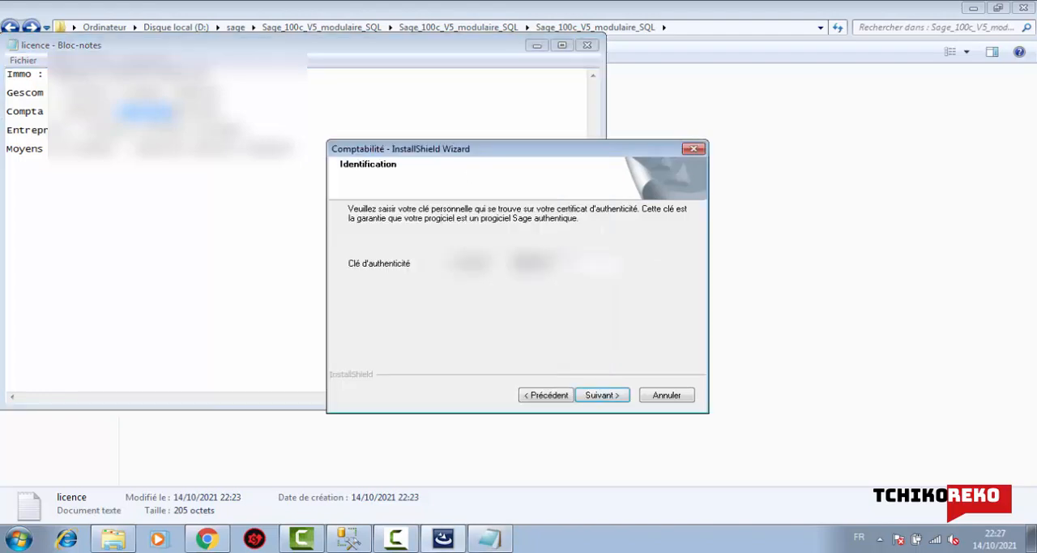
- Copy the last part of the Compta key into the third authenticity key field and validate the identification page
double_click(196, 112)
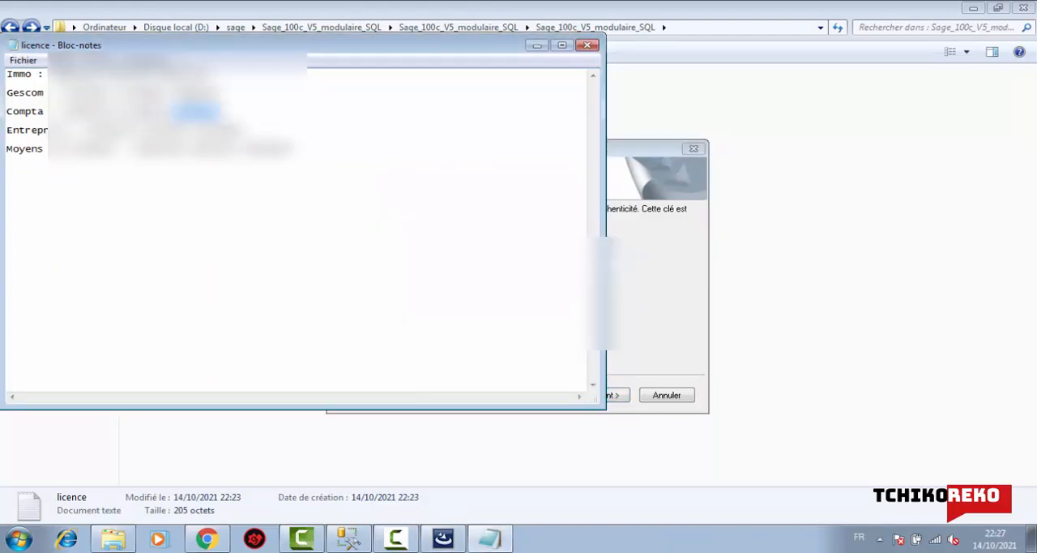
left_click(678, 282)
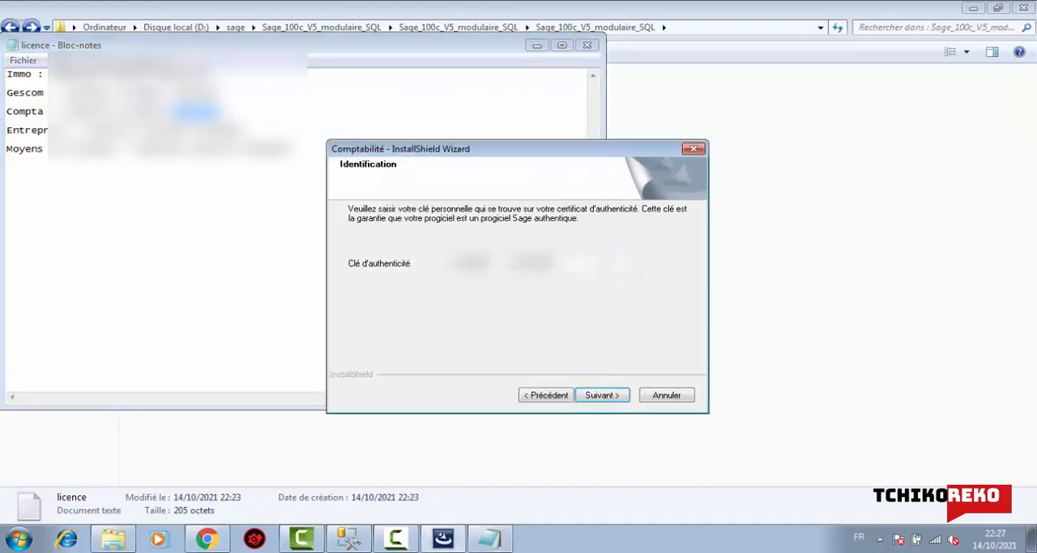
left_click(537, 45)
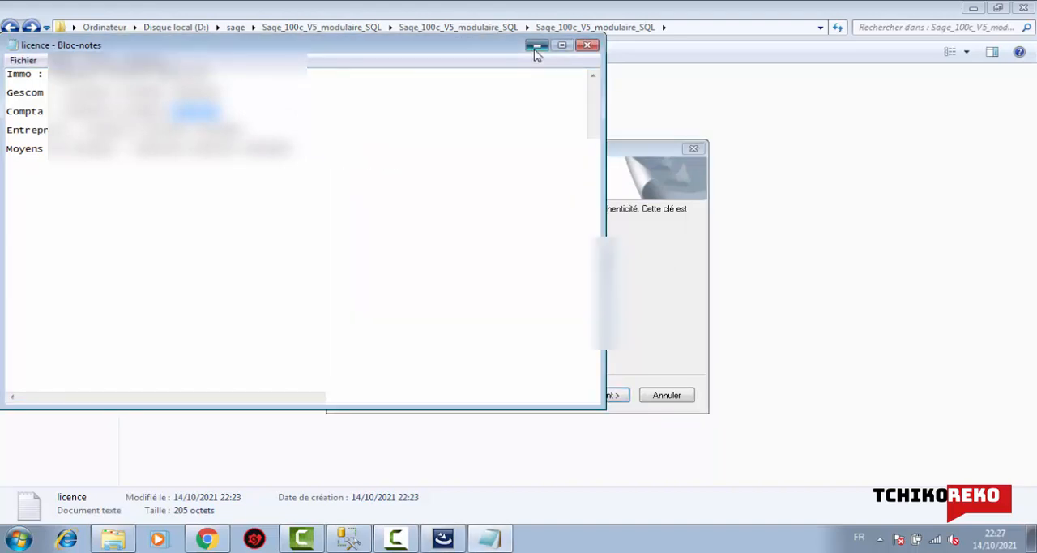
left_click(601, 395)
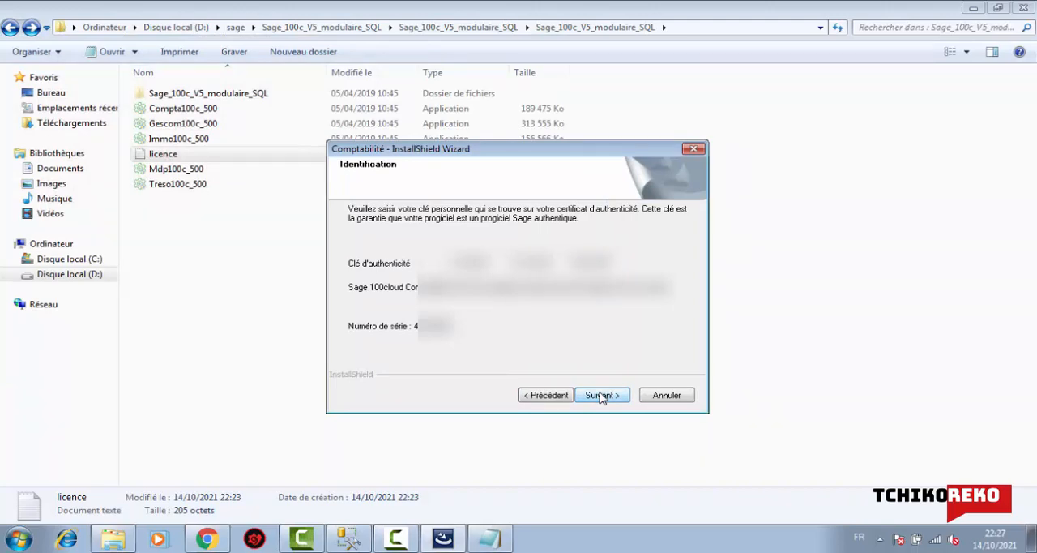
left_click(600, 395)
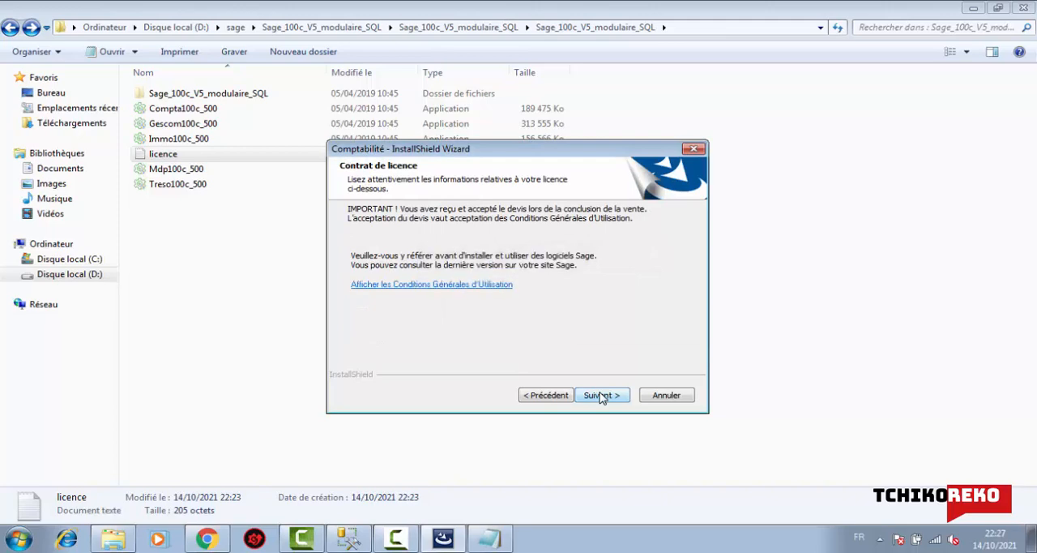
- Accept the licence contract and carry the Complète installation of Comptabilité through to the end of the wizard
left_click(601, 395)
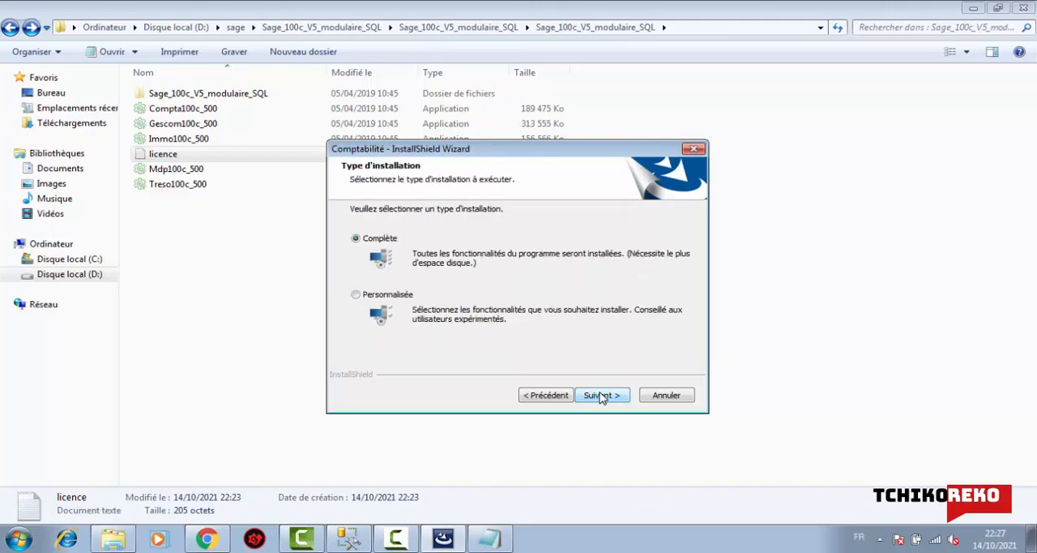
left_click(601, 395)
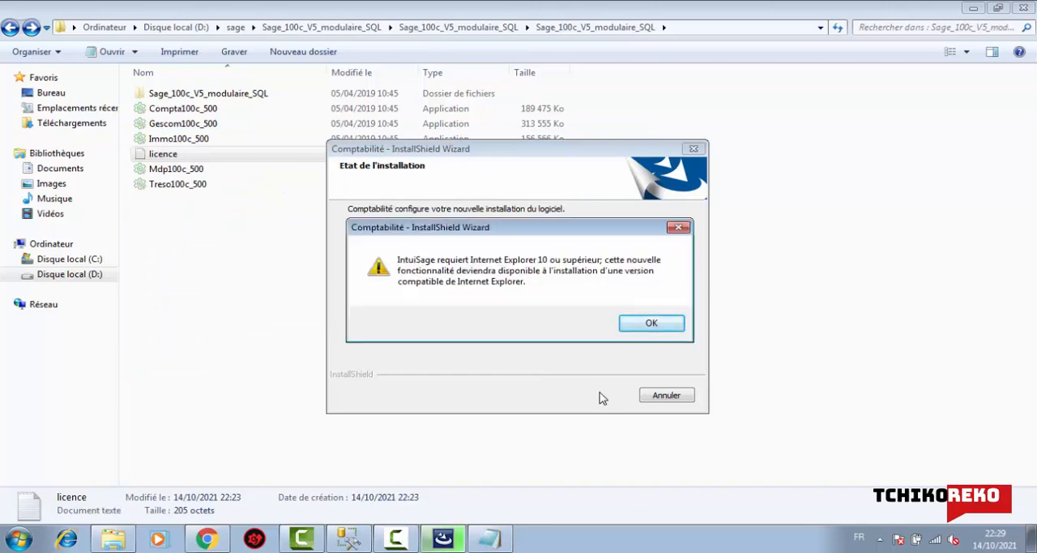
left_click(645, 323)
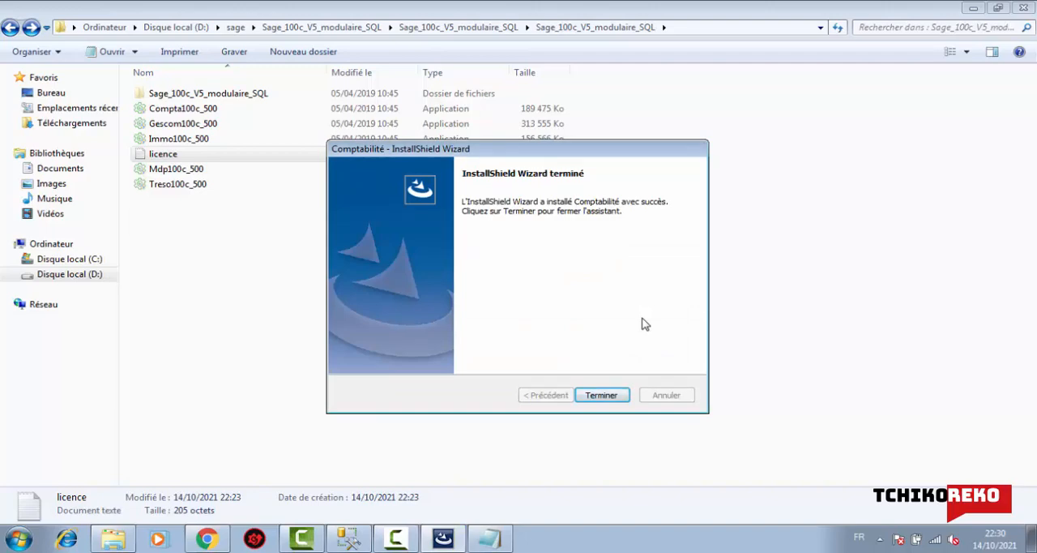
left_click(613, 396)
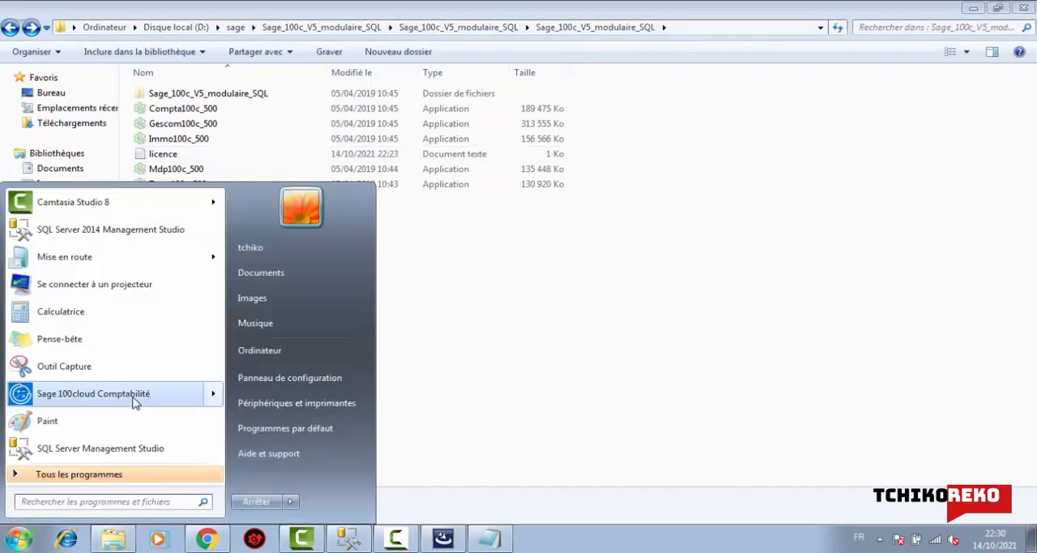
- Launch Sage 100cloud Comptabilité and start the creation assistant for a new accounting file
mouse_move(113, 403)
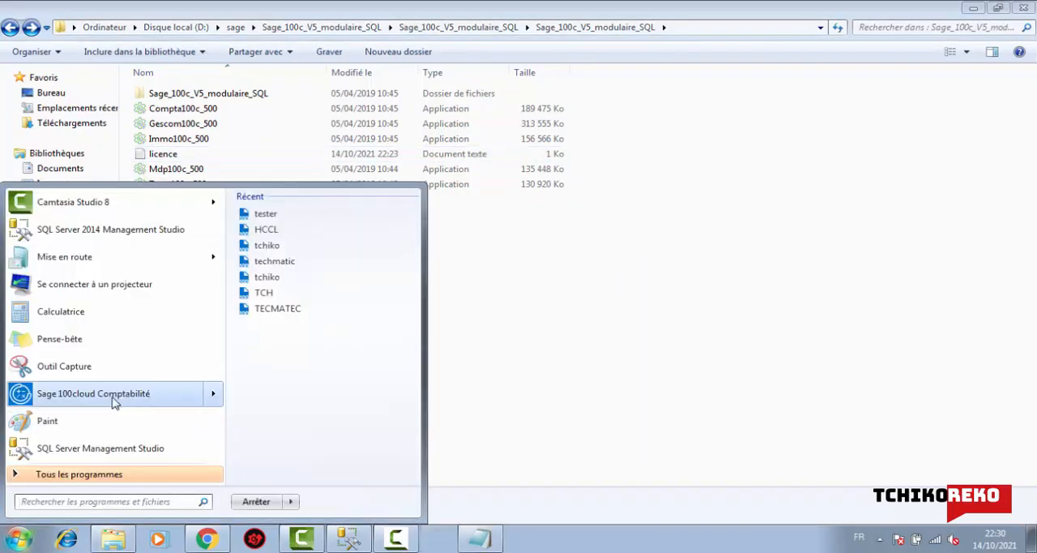
left_click(113, 402)
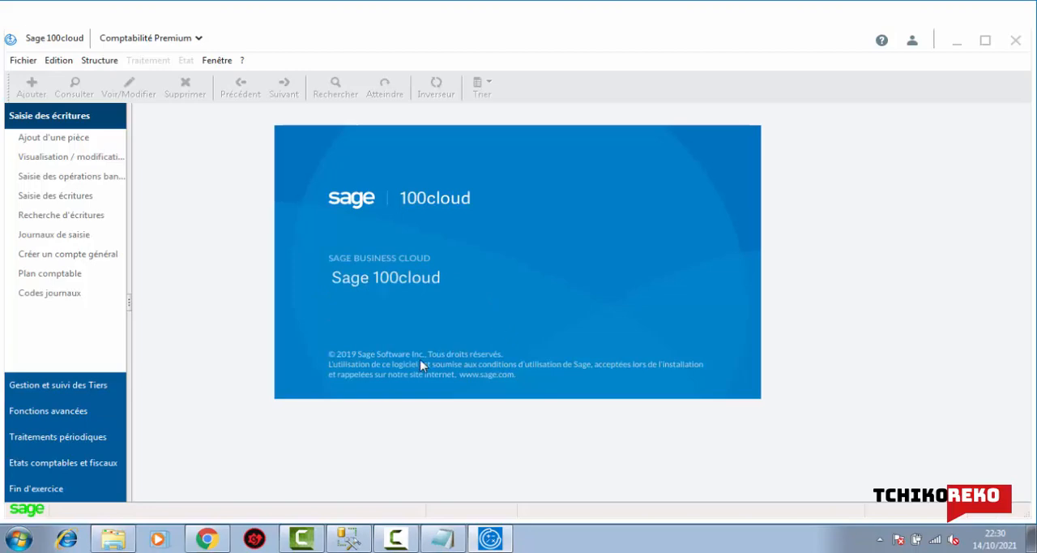
left_click(15, 64)
left_click(57, 78)
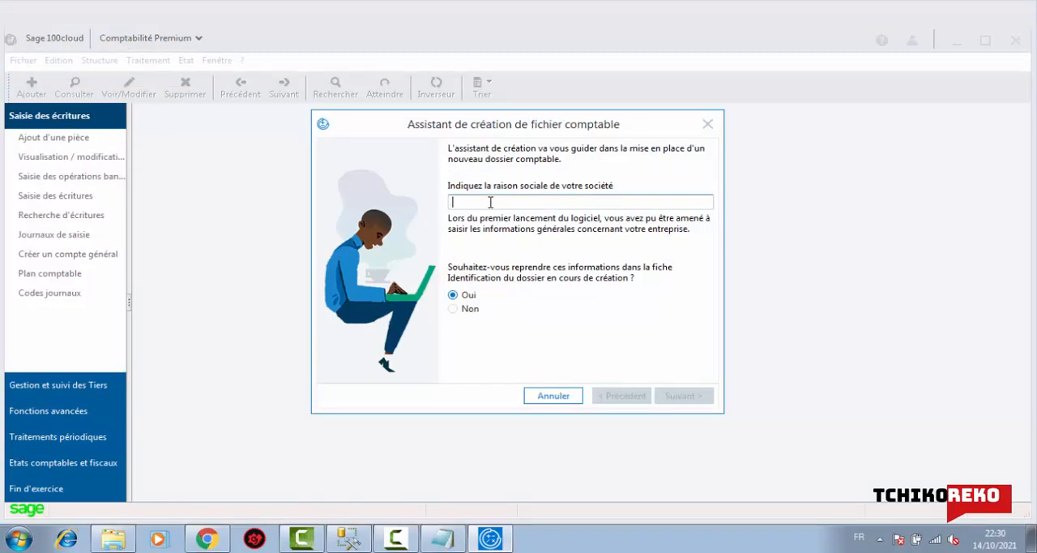
- Enter tchiko21 as the company name and continue to the fiscal year definition
type("tch")
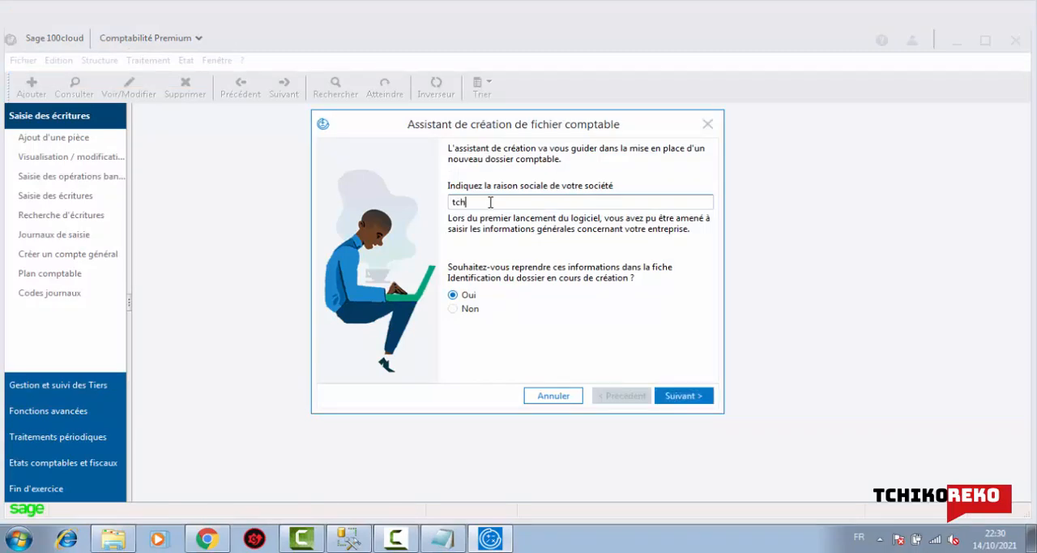
type("iko21")
left_click(683, 396)
left_click(683, 396)
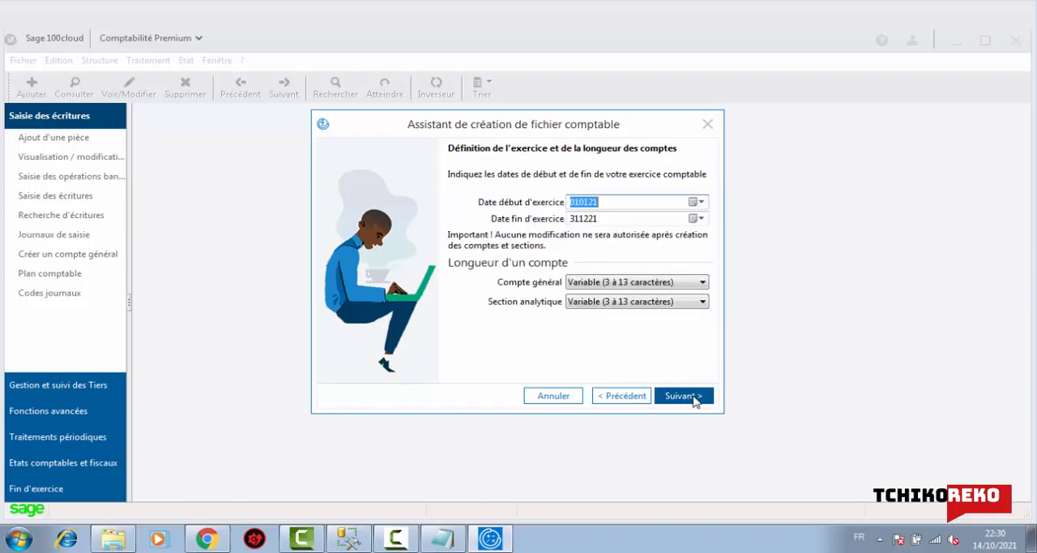
- Accept the fiscal year 010121 to 311221 and Euro as currency, and choose manual setup instead of the standard model
left_click(687, 399)
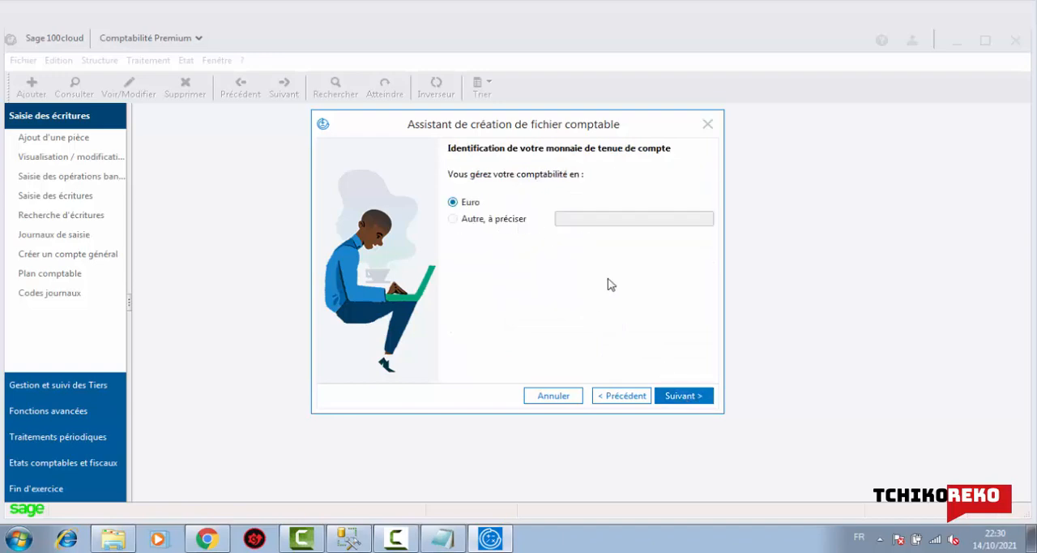
left_click(691, 399)
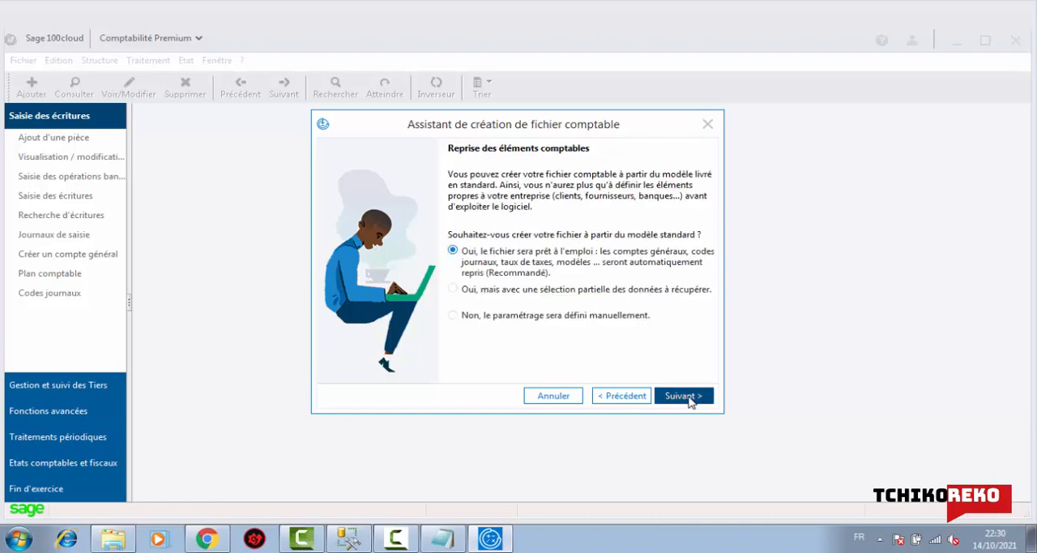
left_click(520, 317)
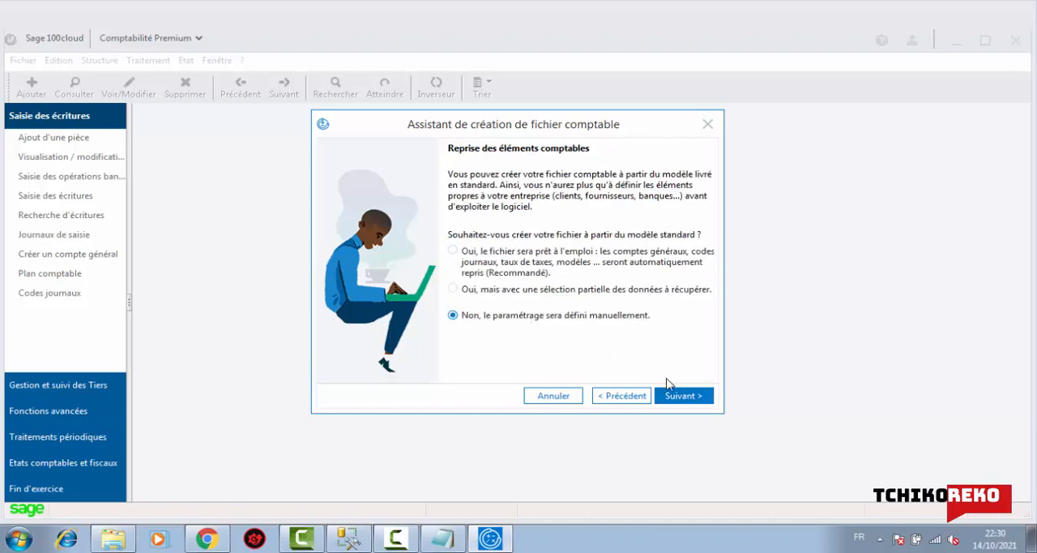
left_click(683, 397)
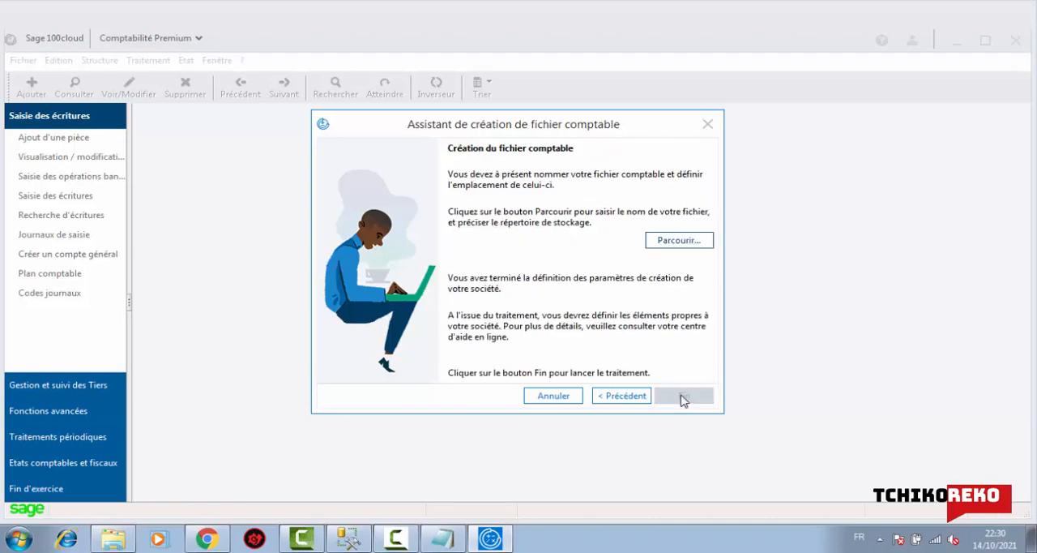
- Name the accounting file tchiko21, save it in the TESTE folder, and launch its creation
left_click(671, 240)
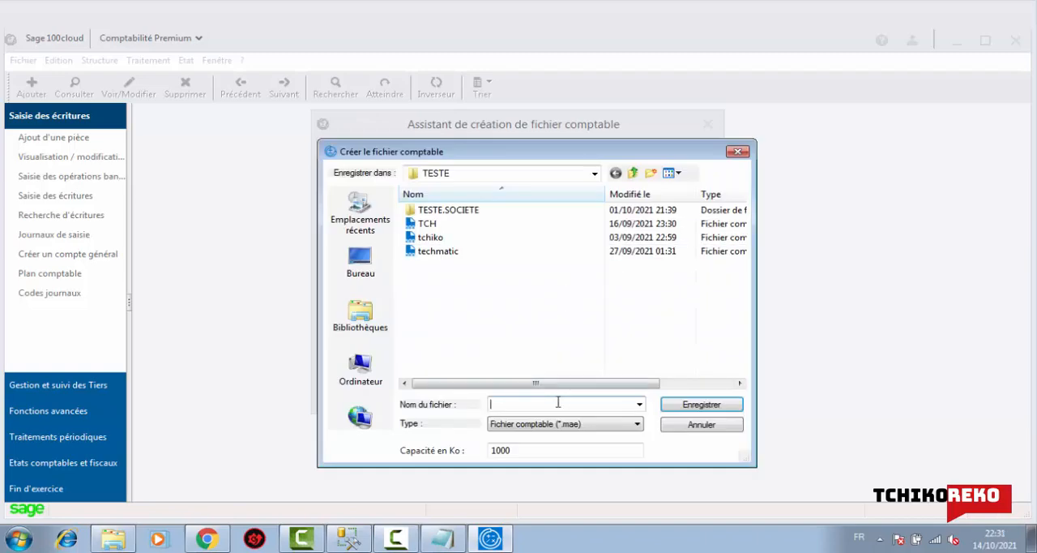
type("tchi")
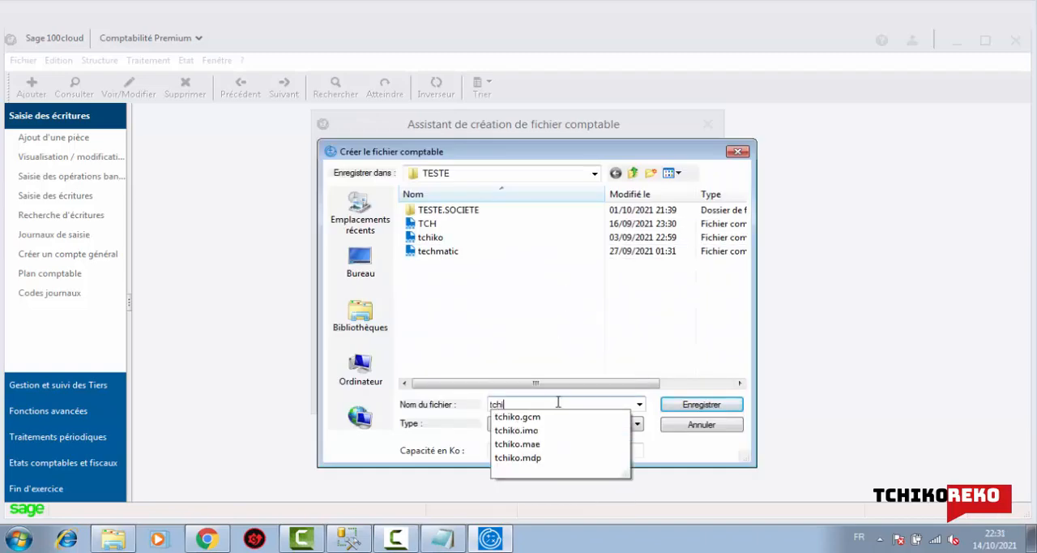
type("ko21")
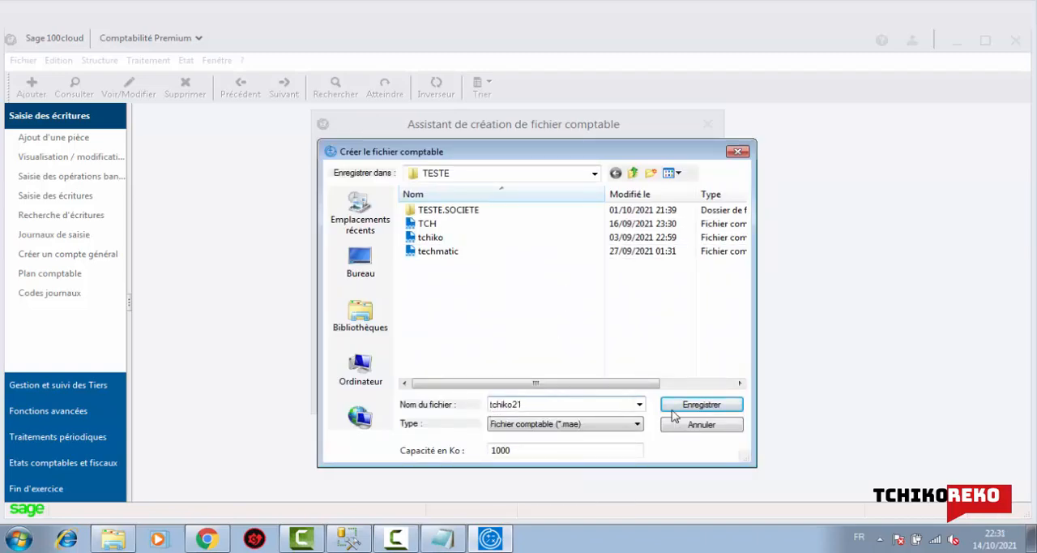
left_click(701, 405)
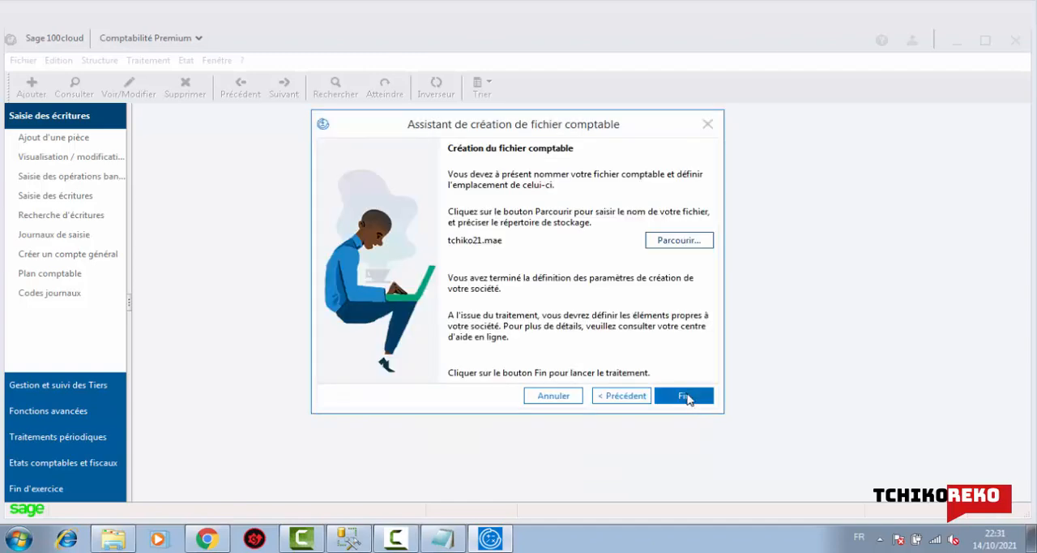
left_click(697, 408)
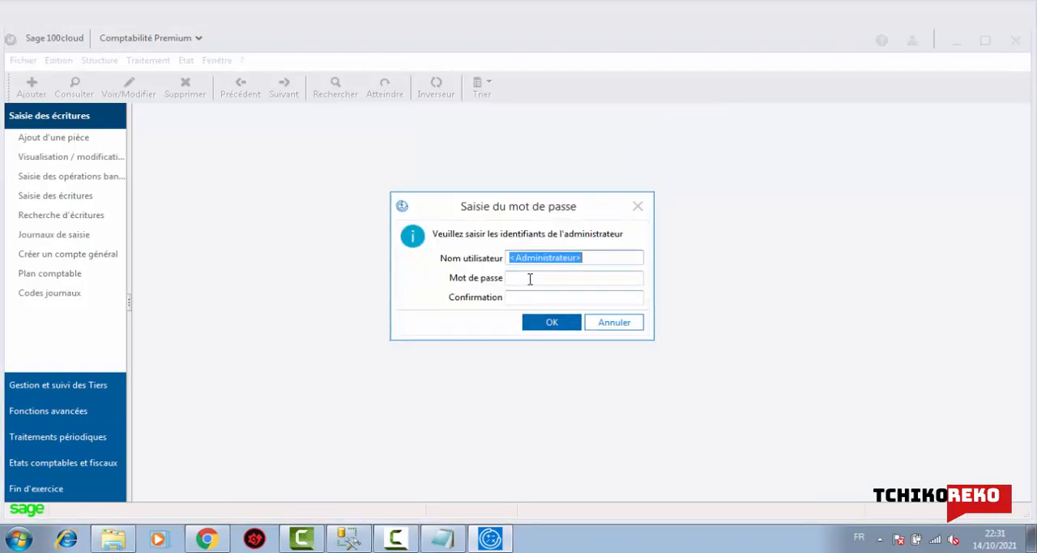
- Enter the administrator password and its confirmation for the new file, and try to validate them
left_click(530, 279)
type("••••••")
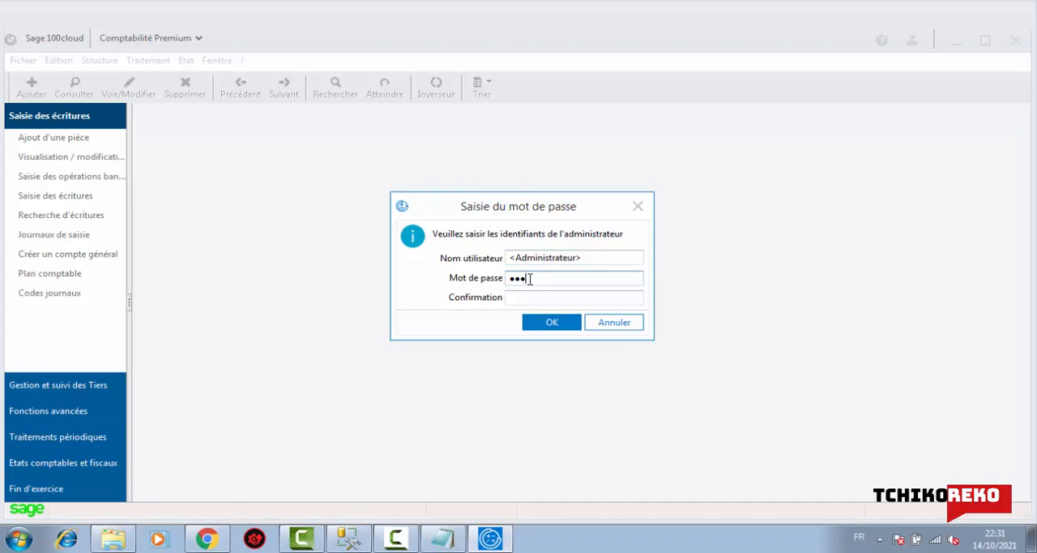
type("••••••••")
key("Tab")
type("••••••")
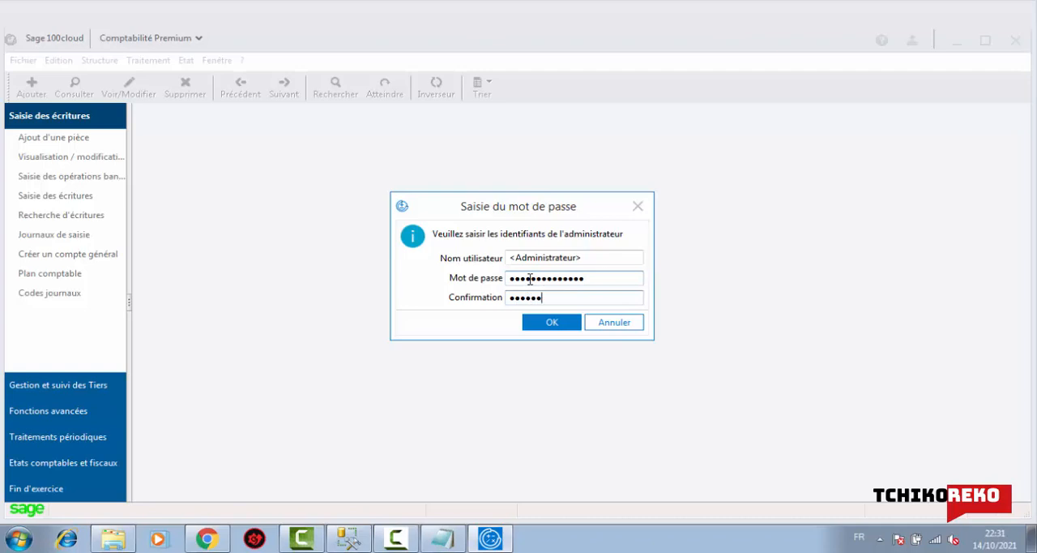
type("••••••••")
left_click(565, 323)
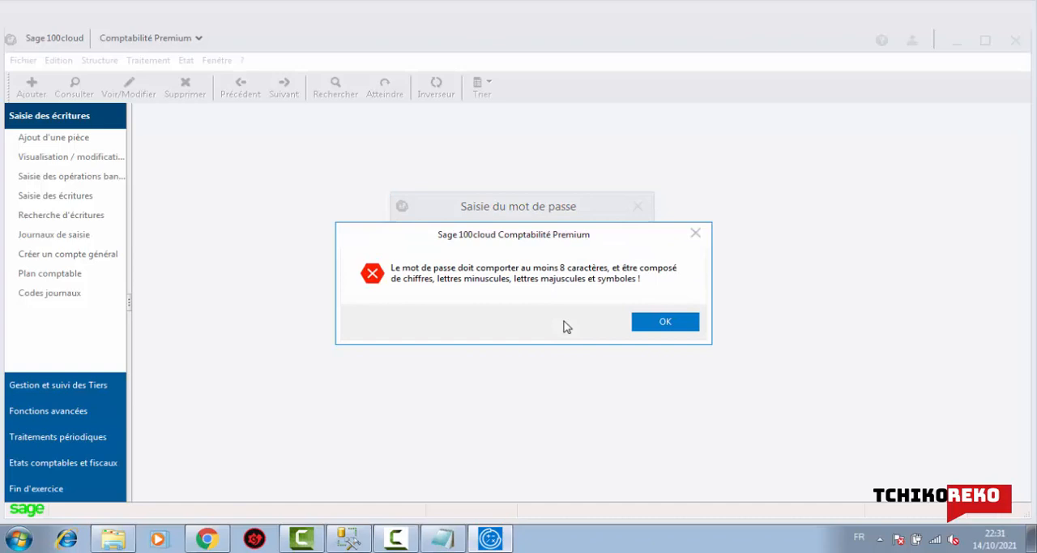
left_click(665, 321)
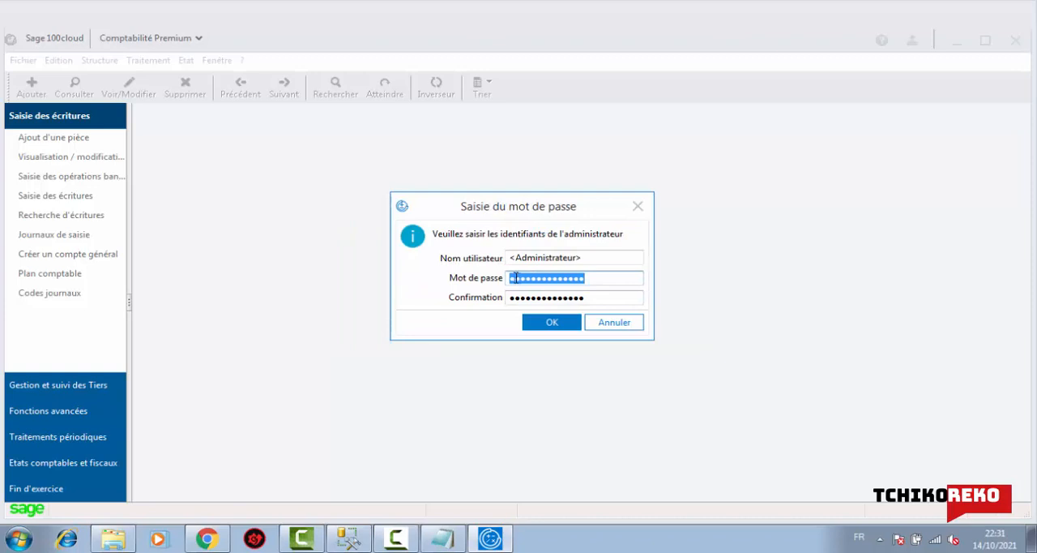
- Replace the first character of the administrator password and its confirmation, and try to validate them again
left_click(515, 278)
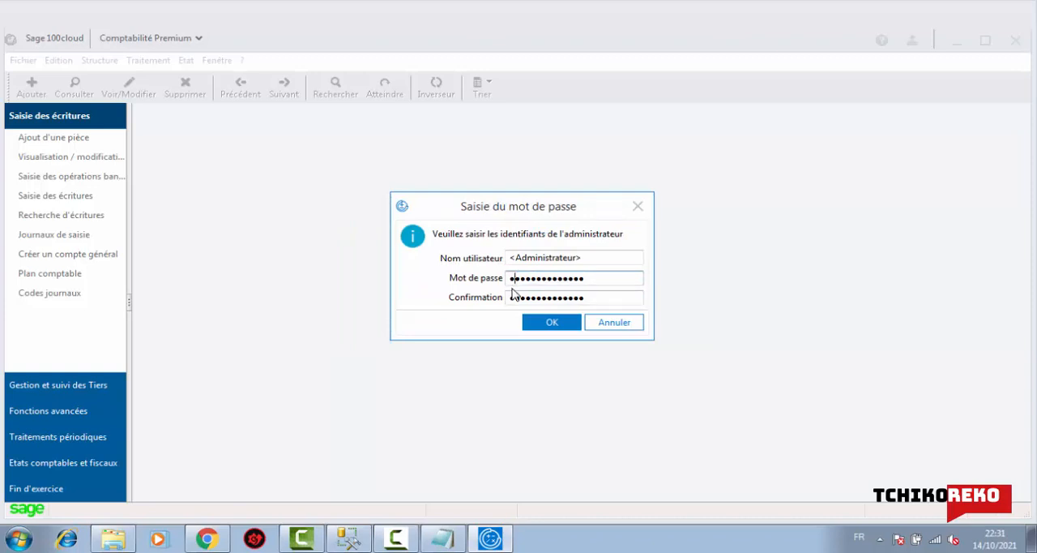
left_click(514, 297)
key("Delete")
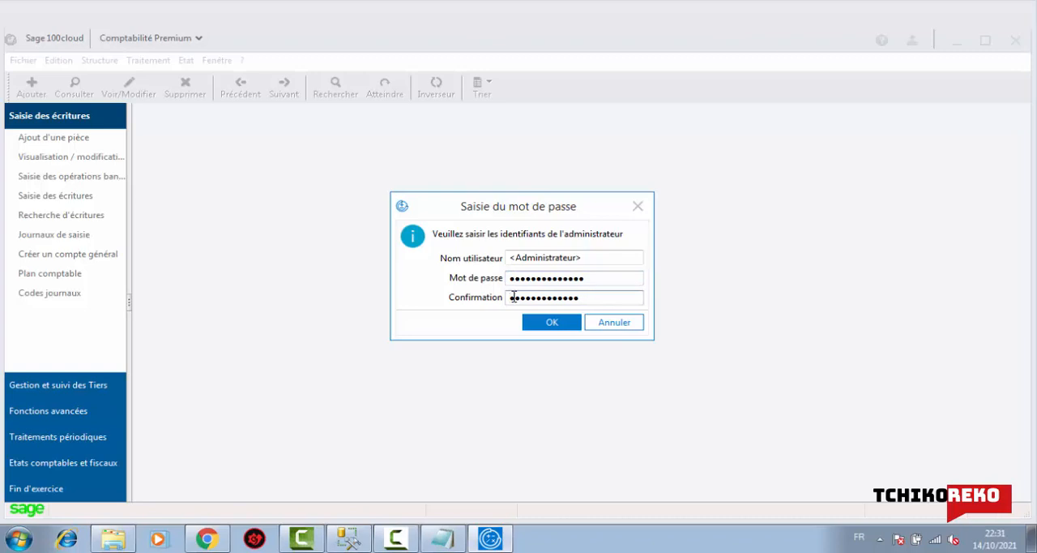
type("●")
left_click(554, 324)
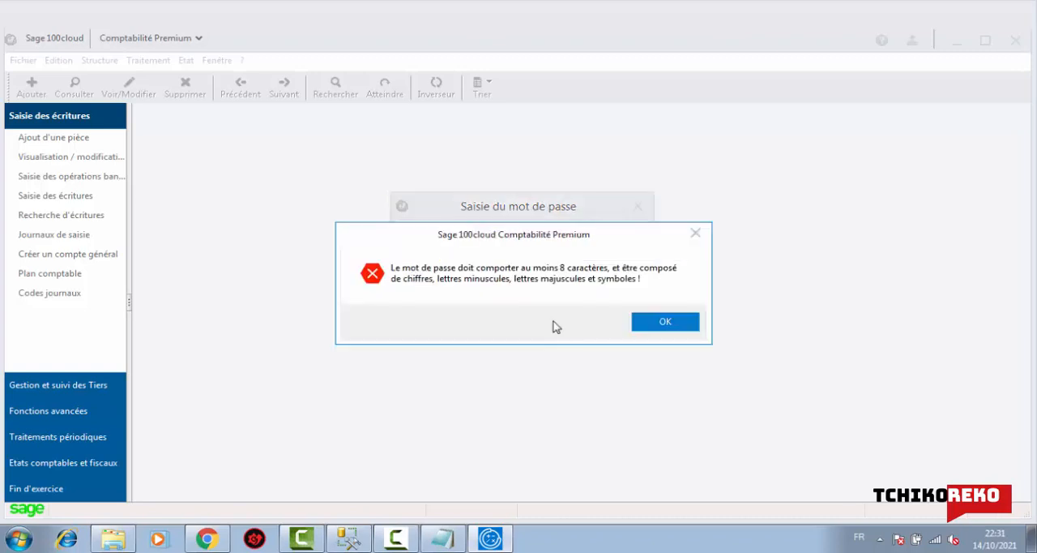
left_click(665, 322)
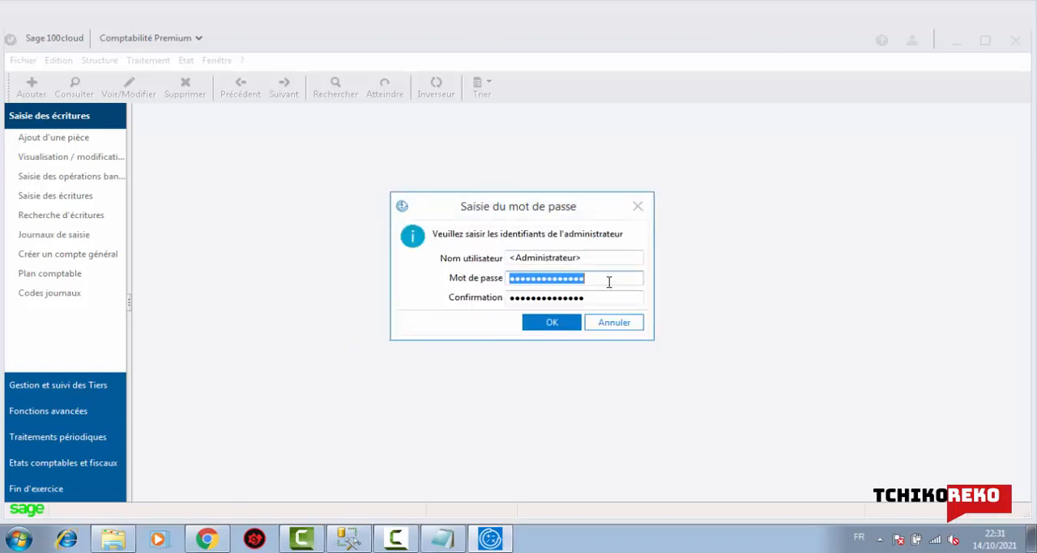
- Add one character at the end of both the administrator password and its confirmation, and validate to create the file
left_click(608, 280)
type("●")
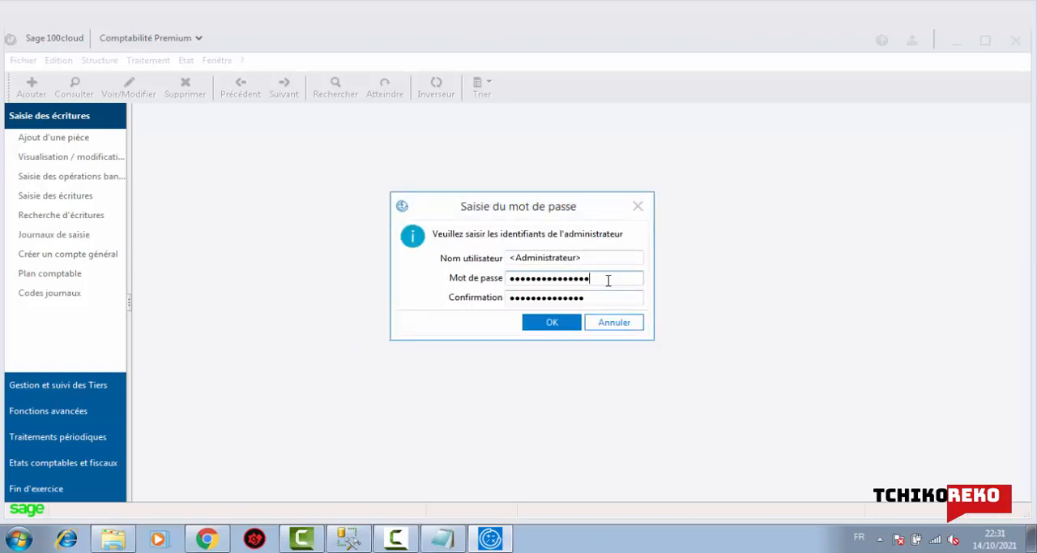
left_click(609, 297)
type("●")
left_click(563, 327)
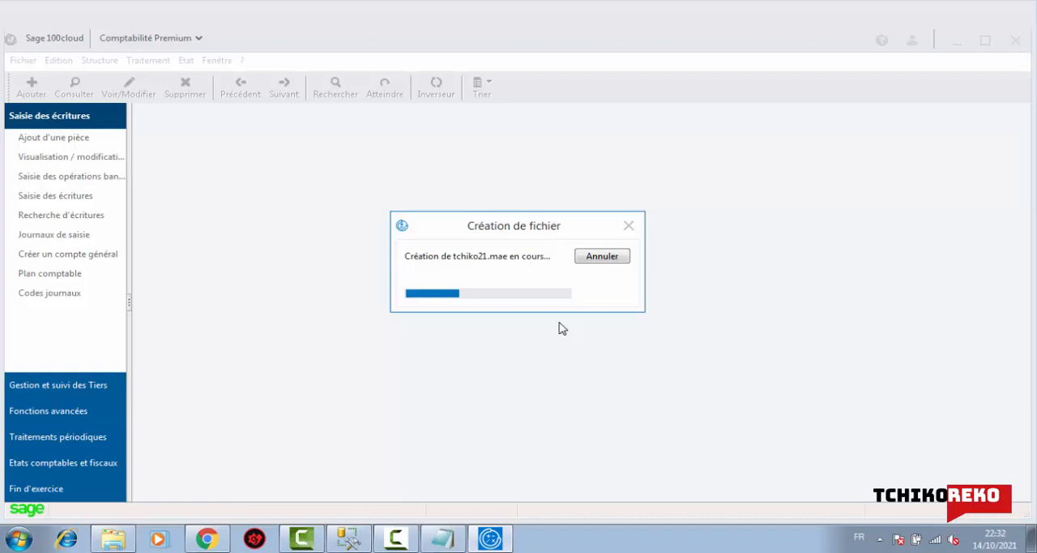
- View the product and version information of the accounting software, and close it
left_click(243, 61)
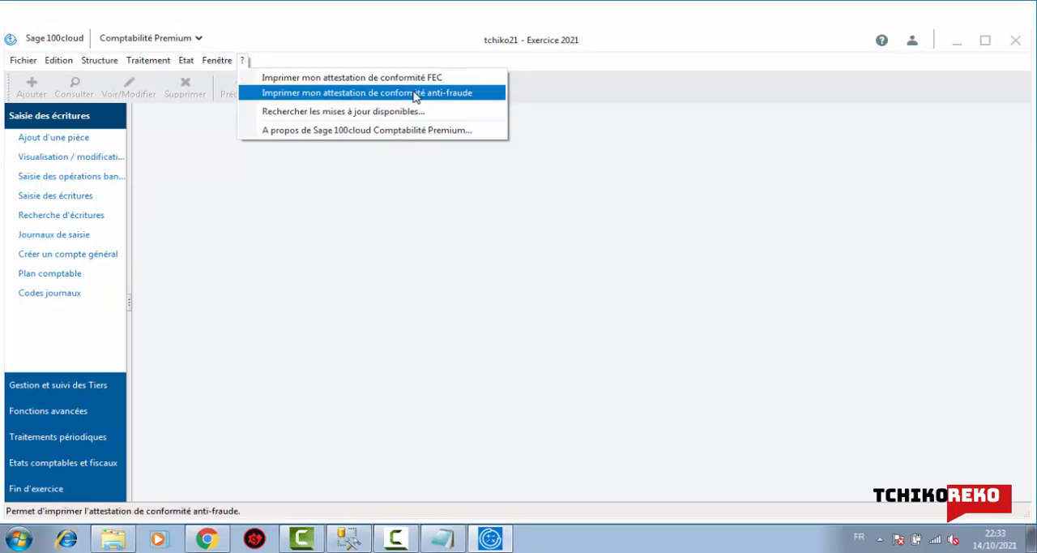
left_click(359, 131)
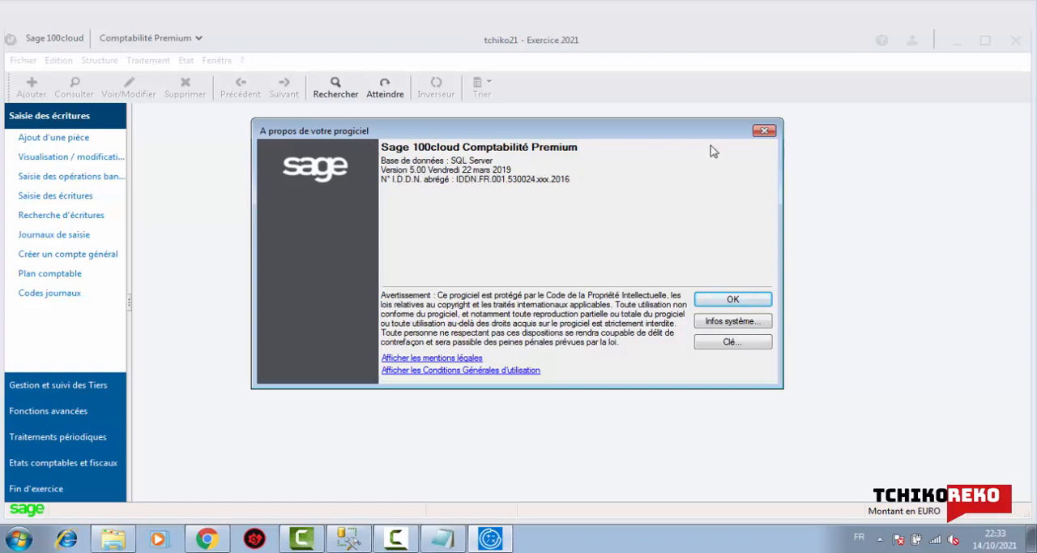
left_click(763, 130)
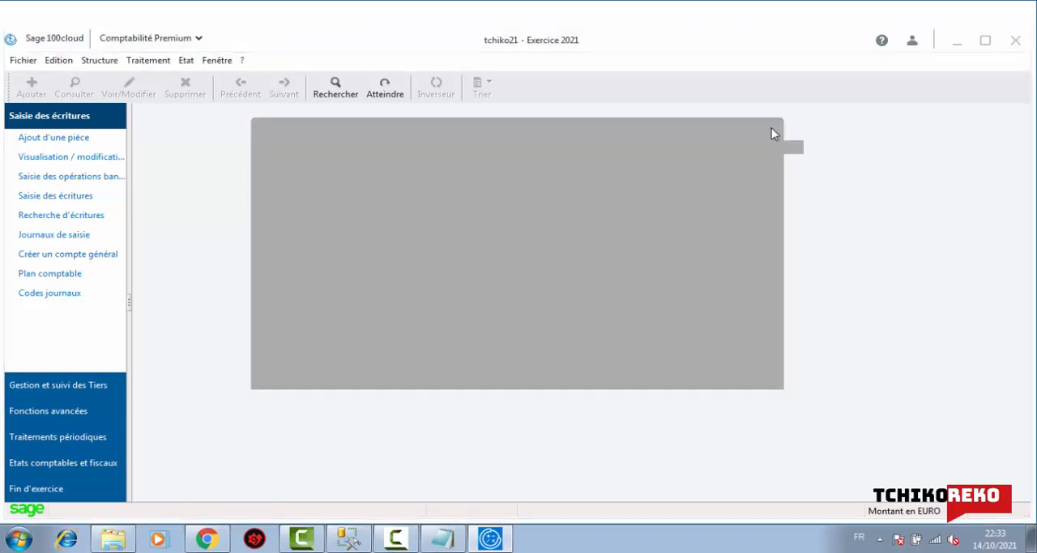
left_click(18, 62)
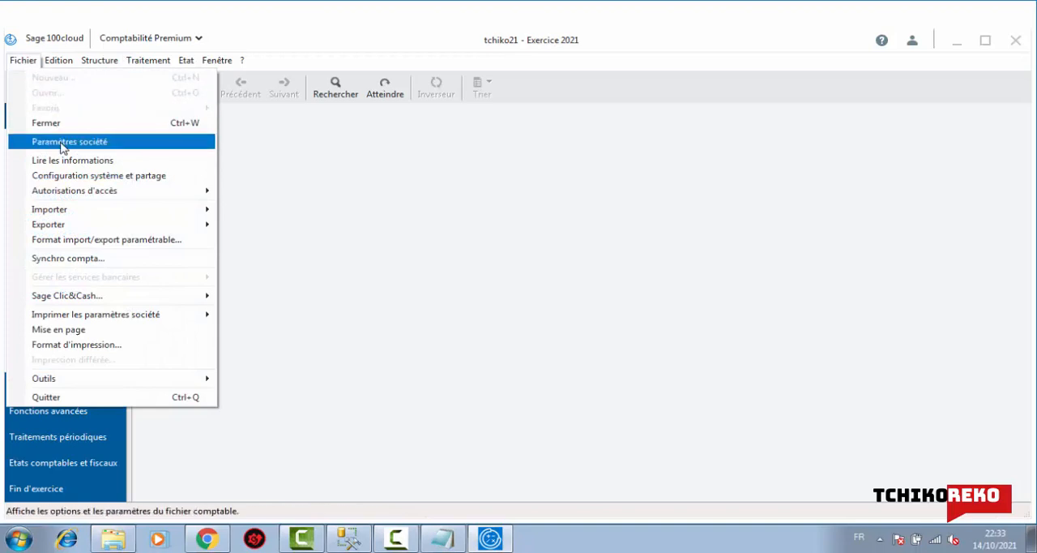
mouse_move(91, 191)
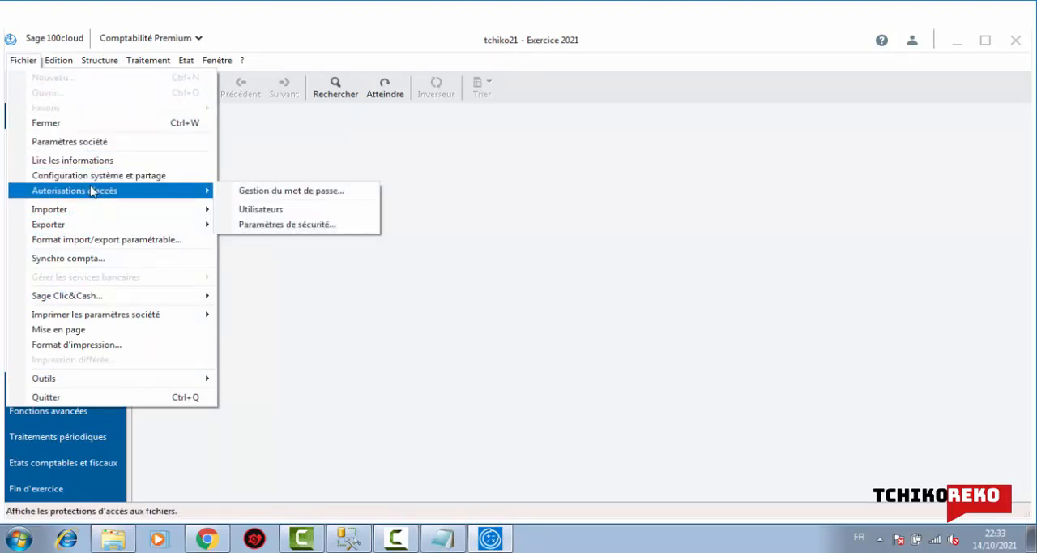
mouse_move(100, 210)
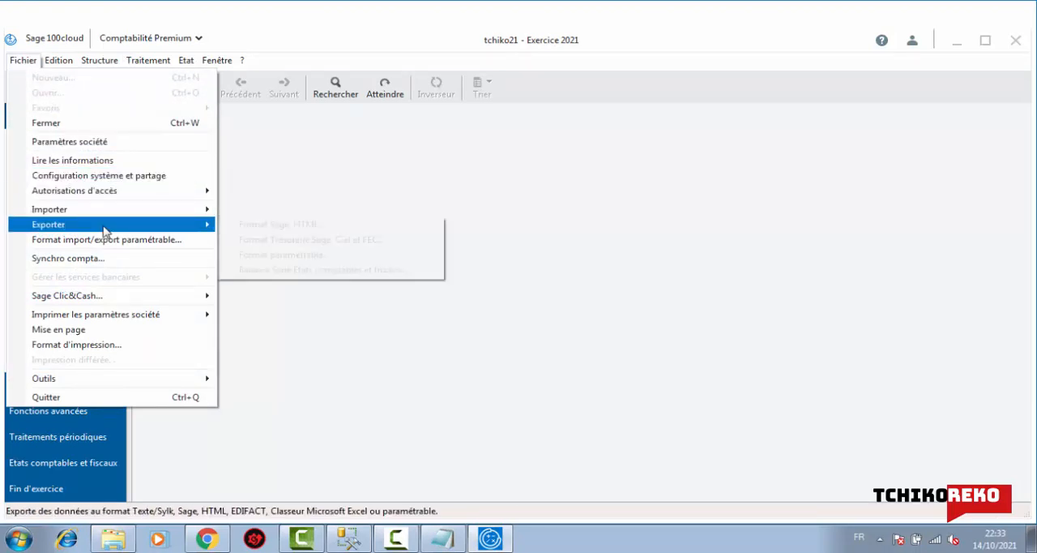
mouse_move(121, 298)
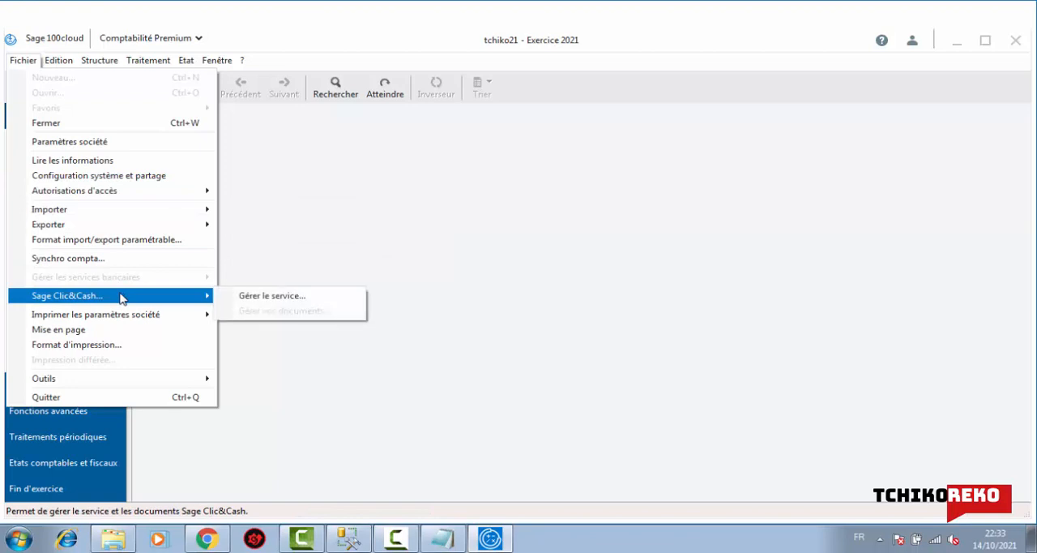
mouse_move(129, 315)
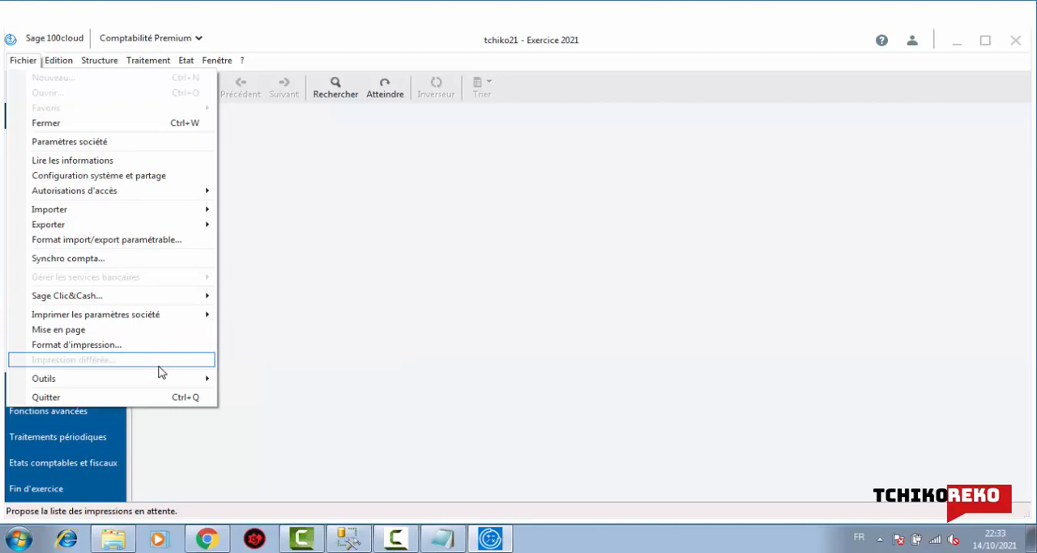
mouse_move(170, 378)
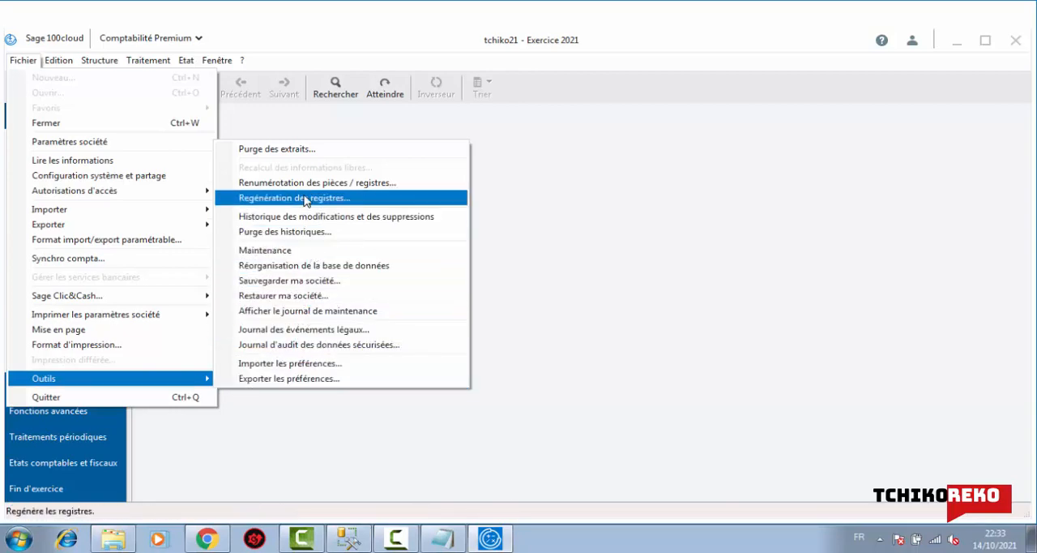
left_click(280, 132)
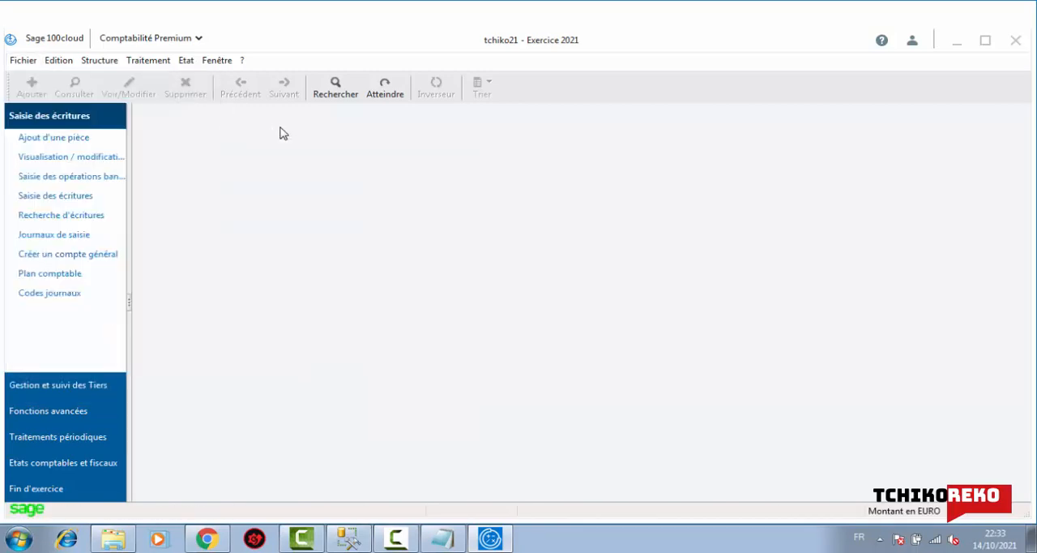
left_click(55, 53)
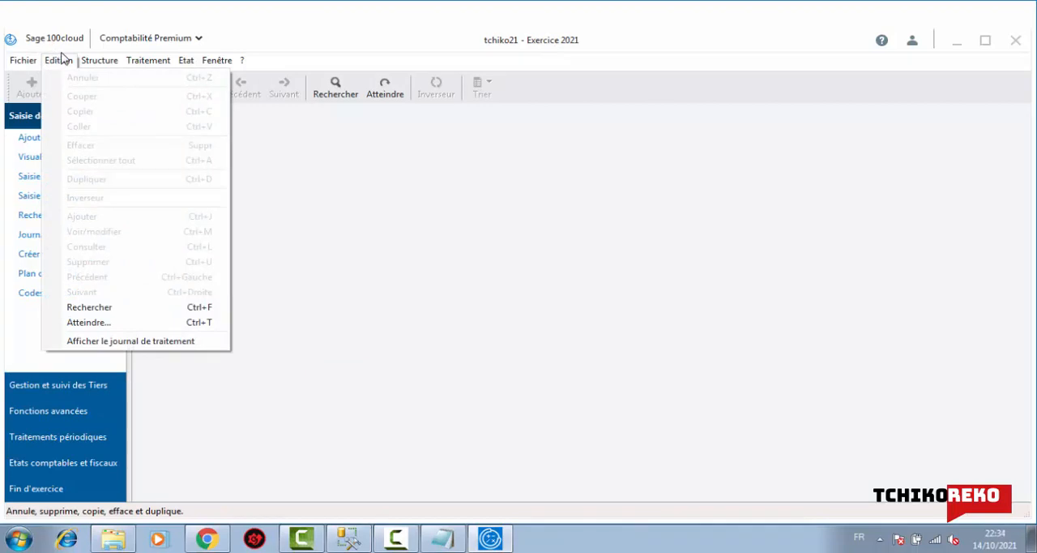
mouse_move(91, 61)
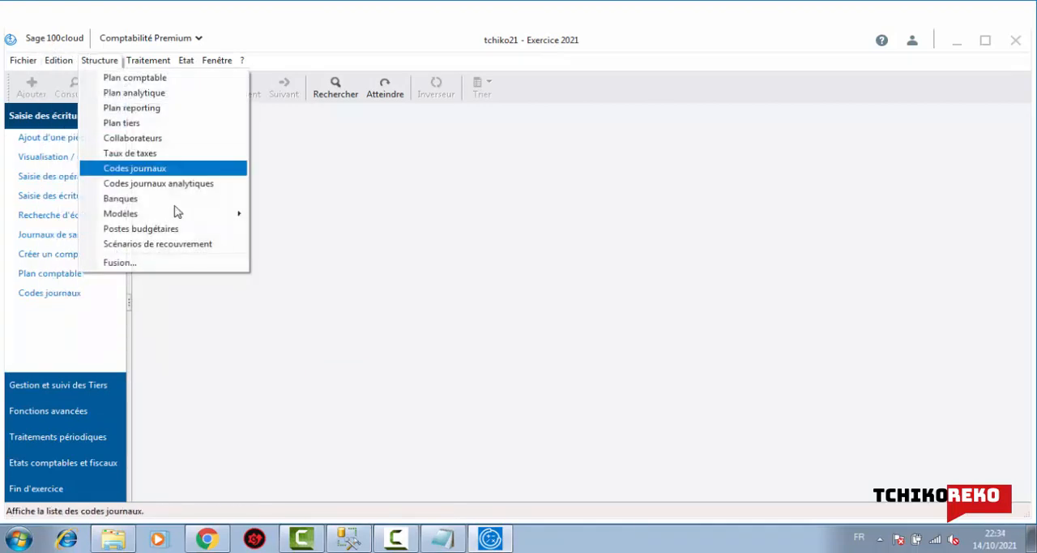
mouse_move(173, 213)
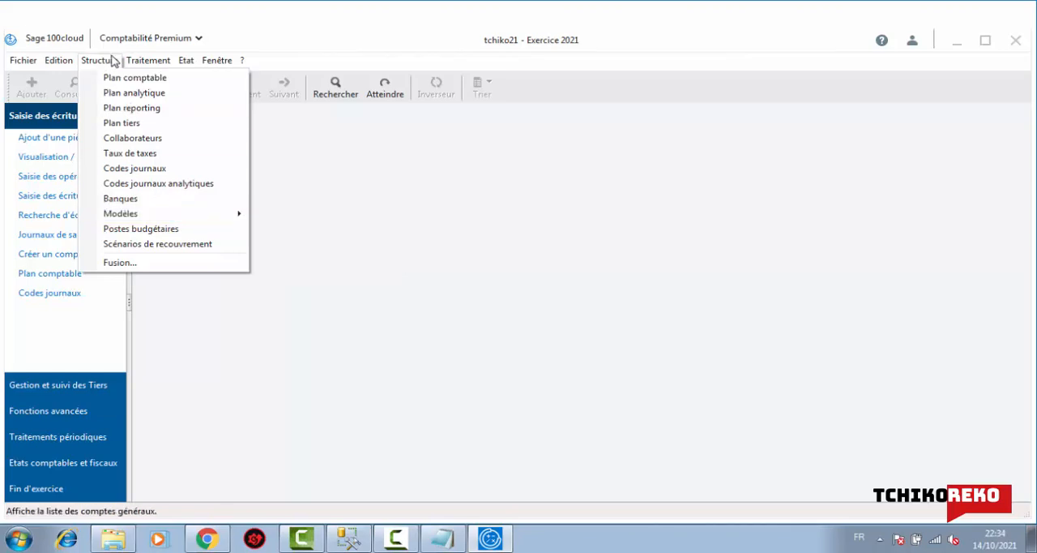
mouse_move(135, 64)
mouse_move(192, 79)
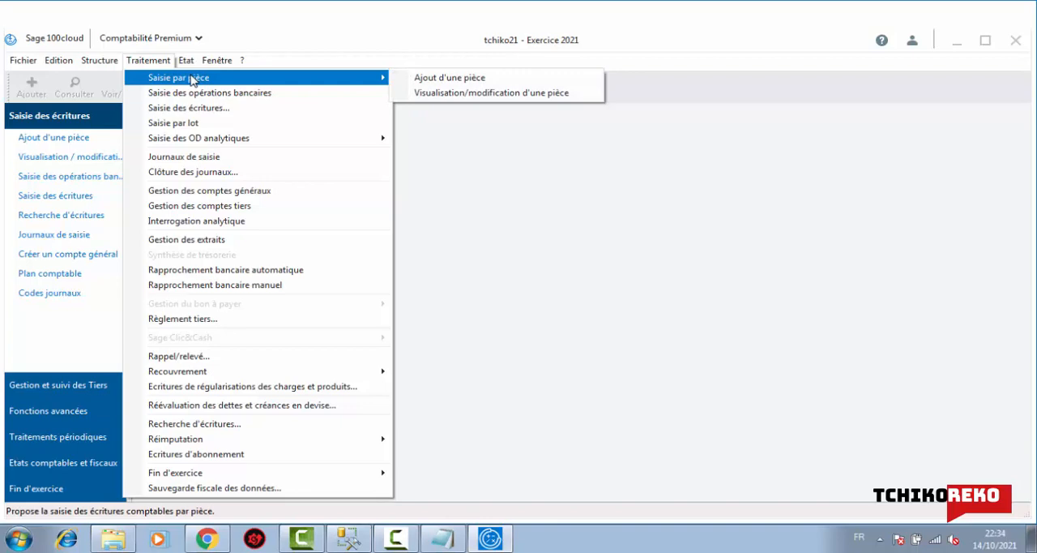
mouse_move(216, 146)
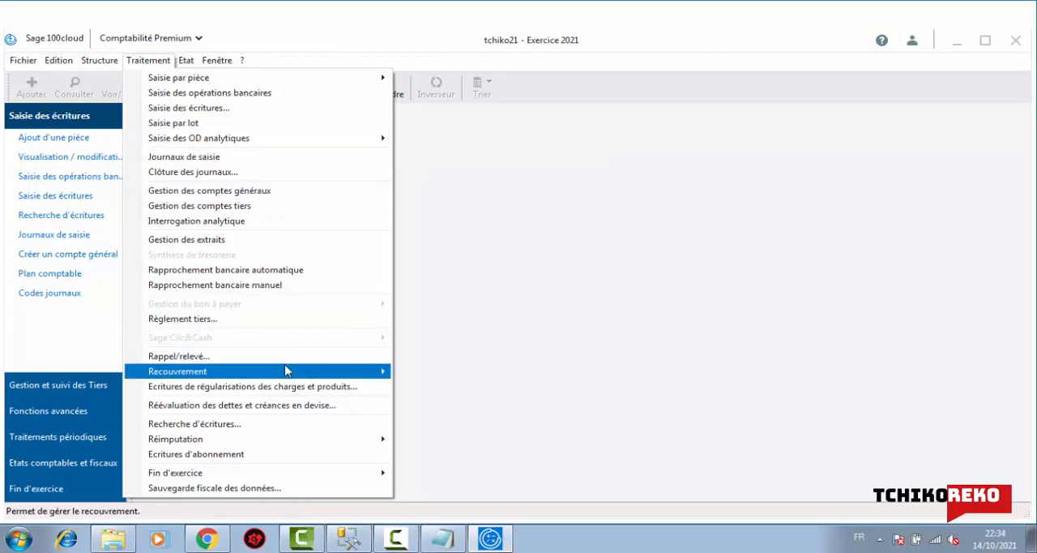
mouse_move(286, 370)
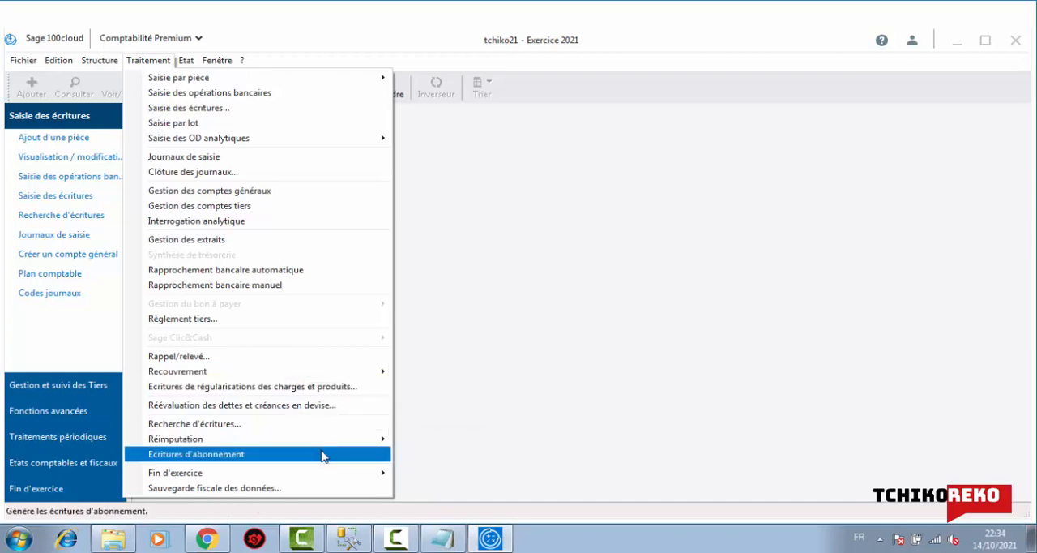
mouse_move(322, 445)
mouse_move(303, 478)
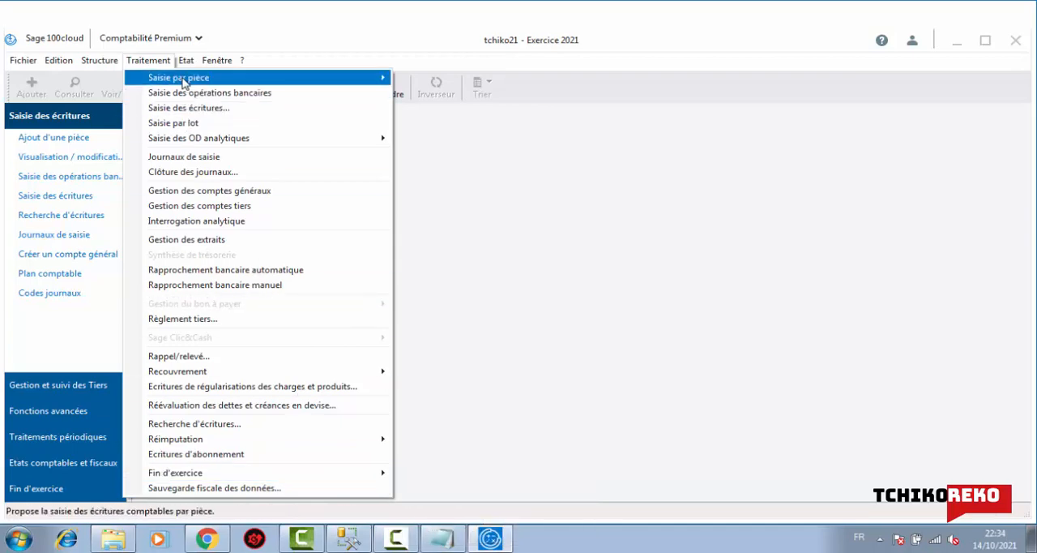
mouse_move(190, 73)
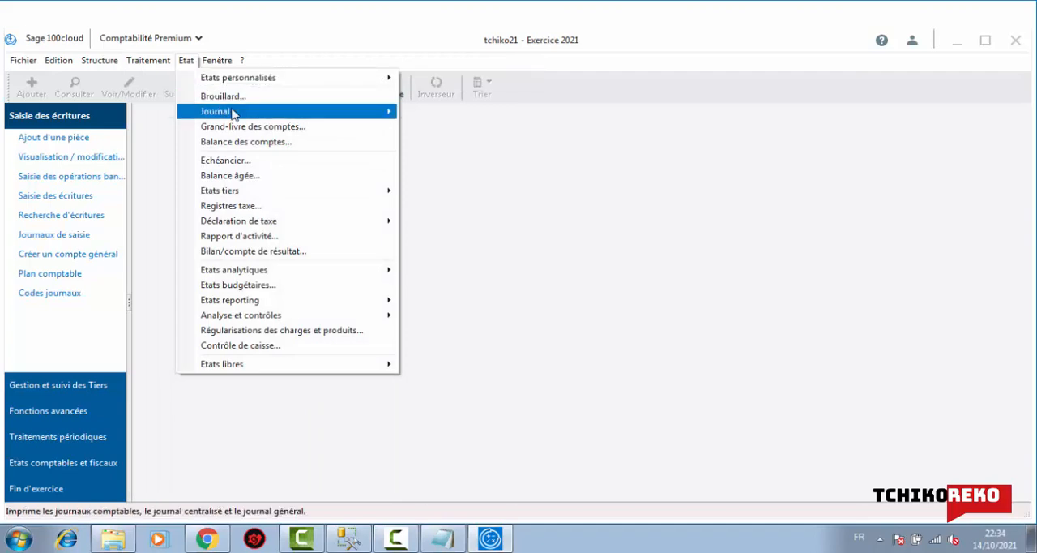
mouse_move(233, 113)
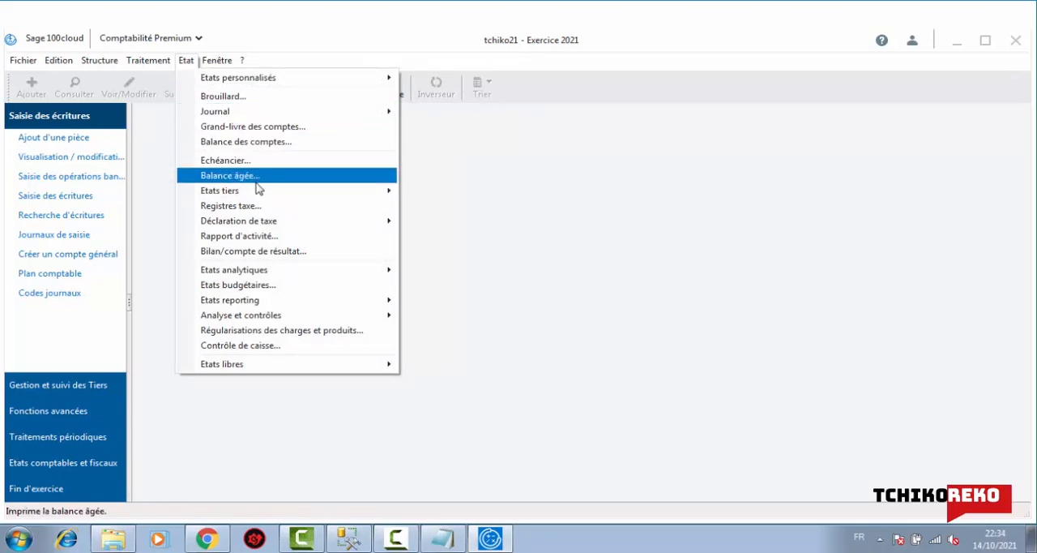
mouse_move(261, 192)
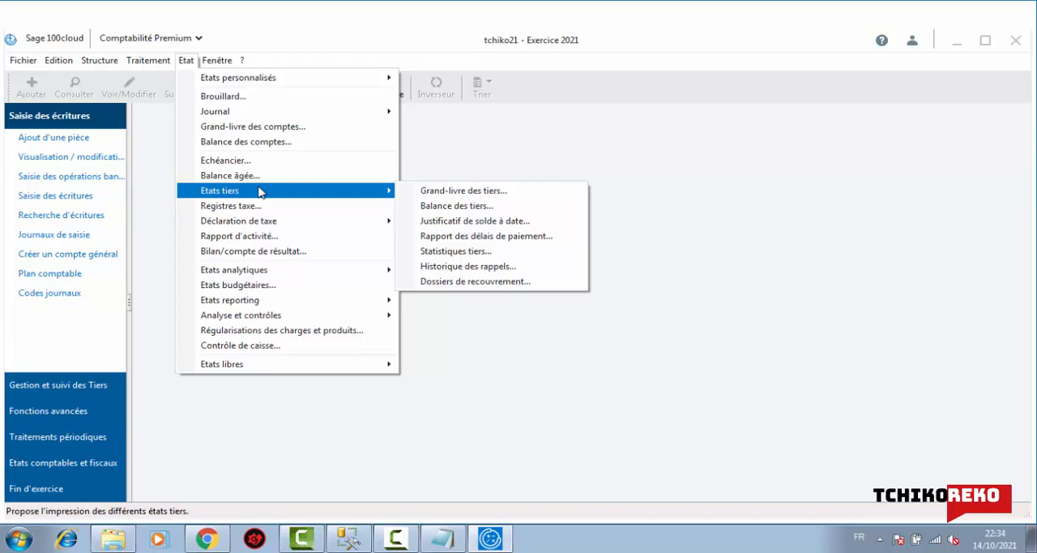
mouse_move(264, 227)
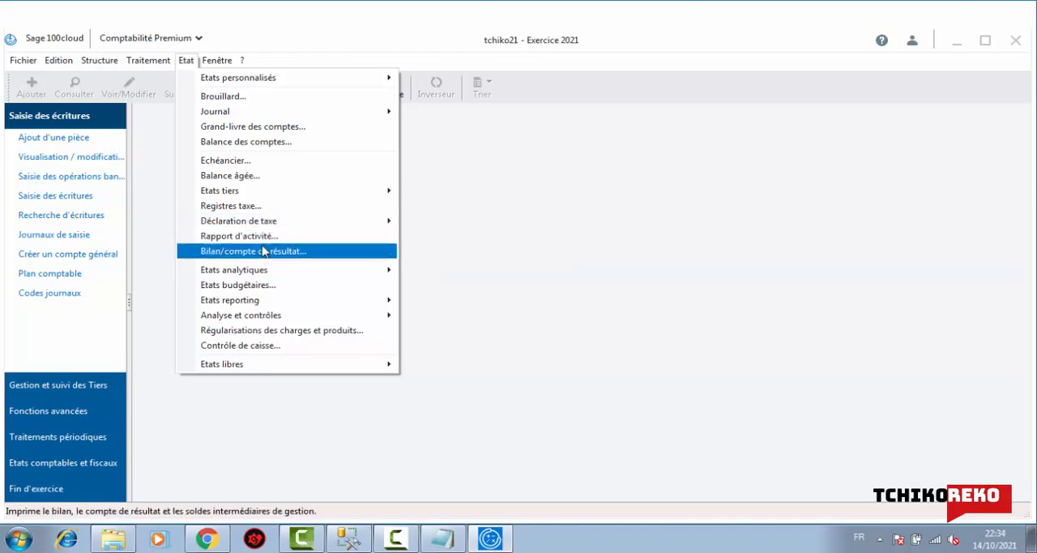
mouse_move(273, 271)
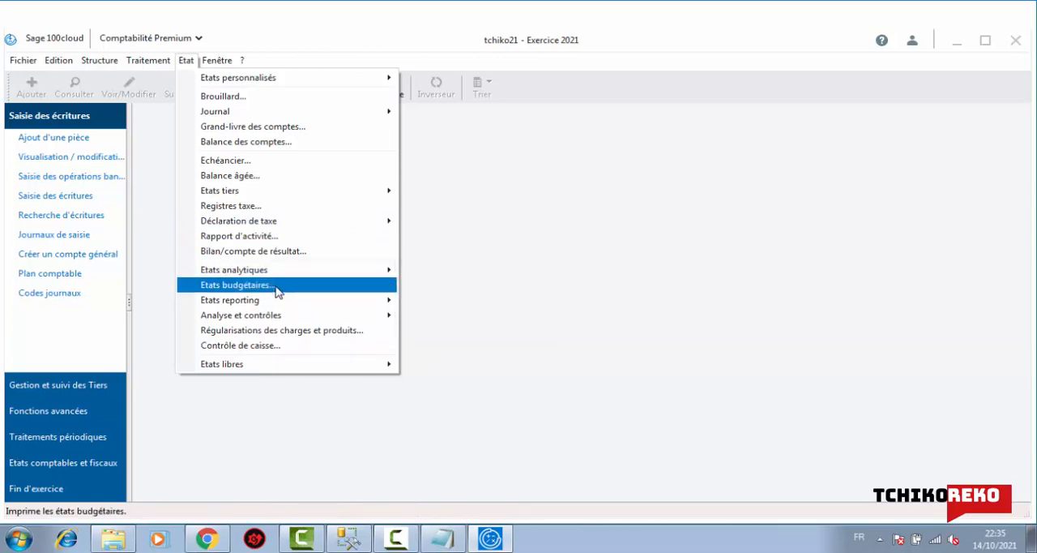
mouse_move(278, 302)
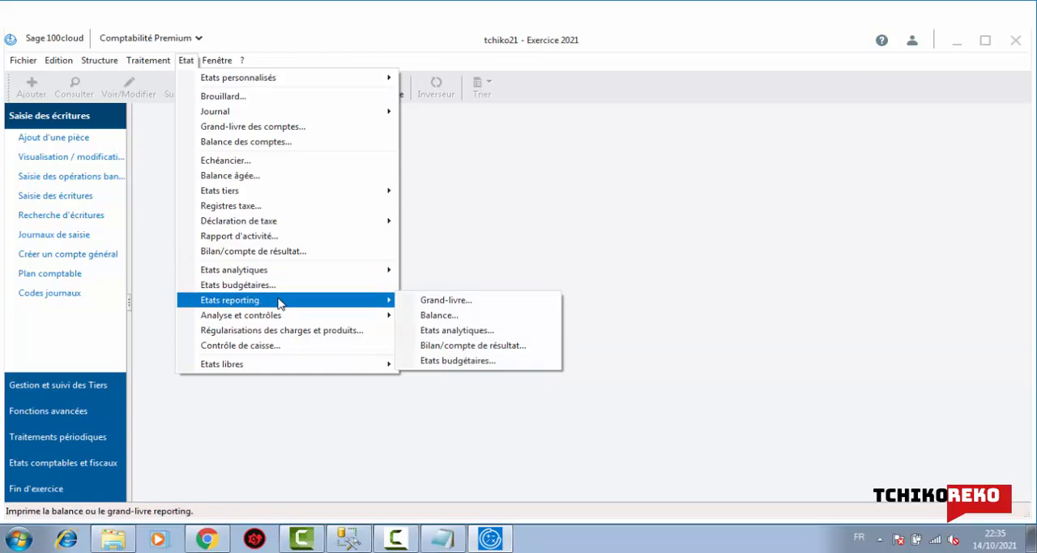
mouse_move(288, 318)
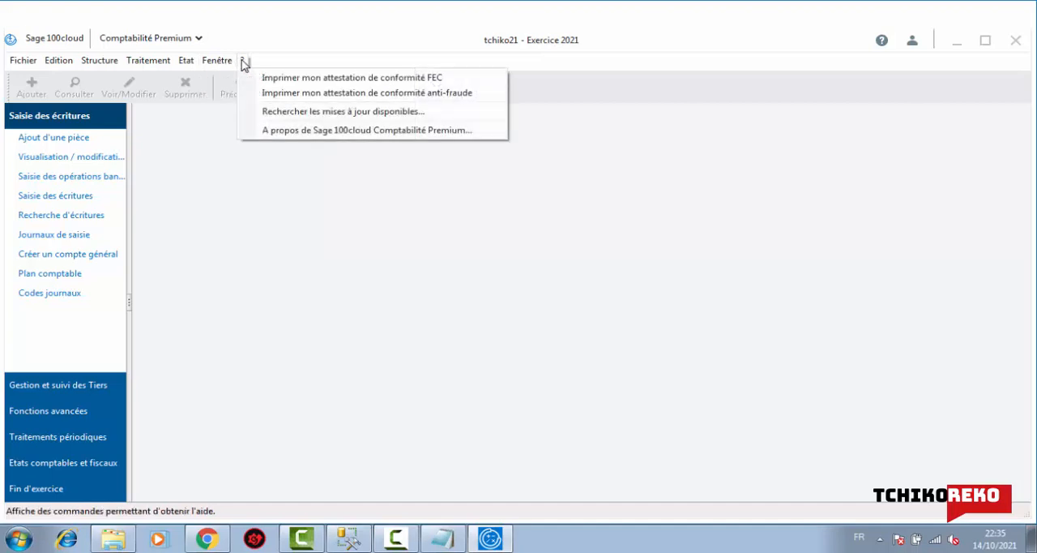
left_click(565, 235)
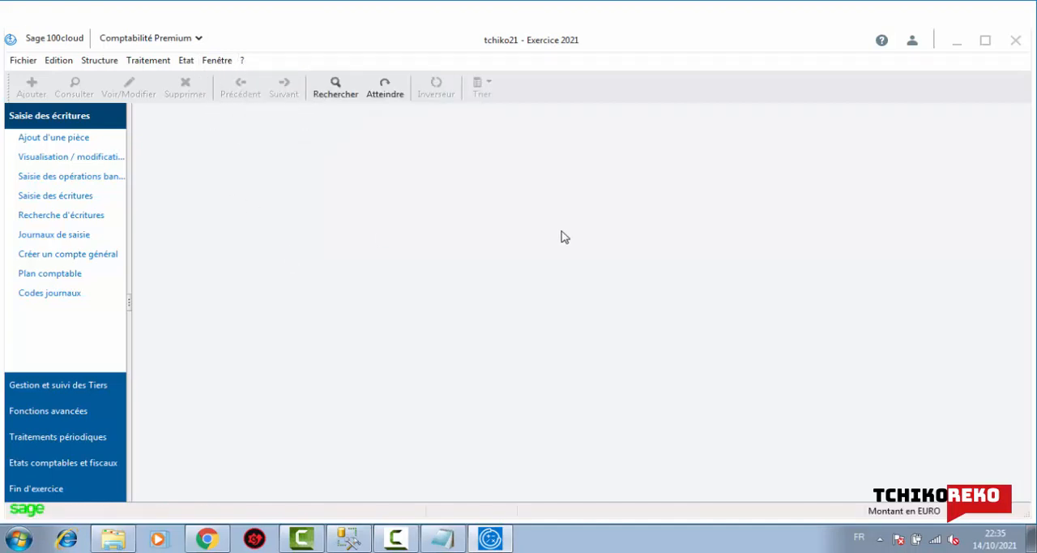